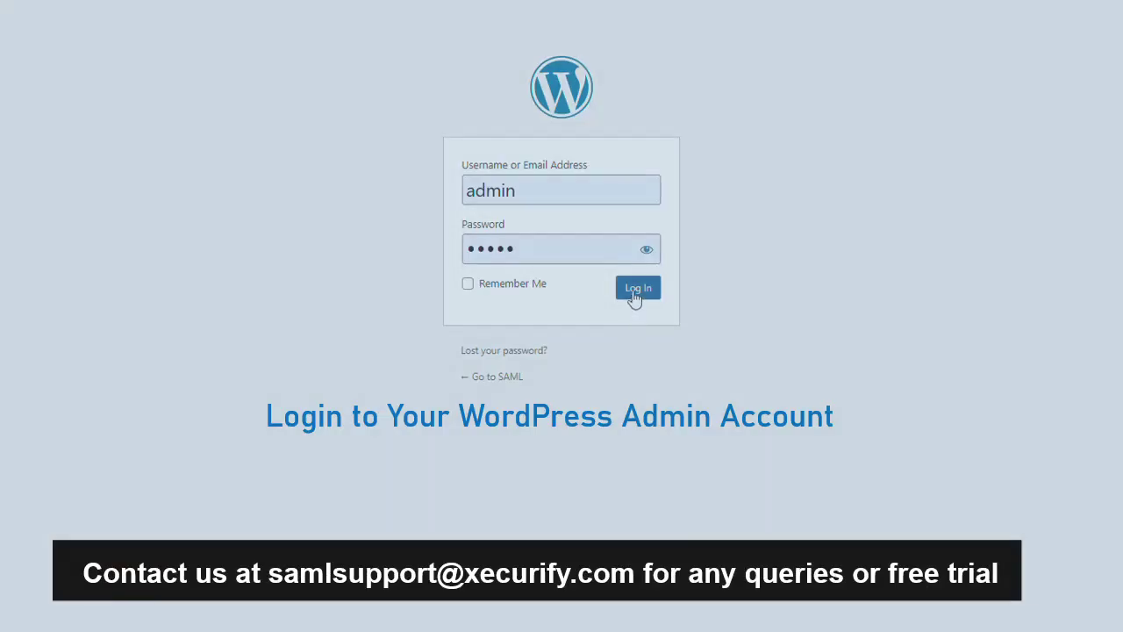
# - Sign in to the WordPress admin account with the admin credentials
pyautogui.click(638, 293)
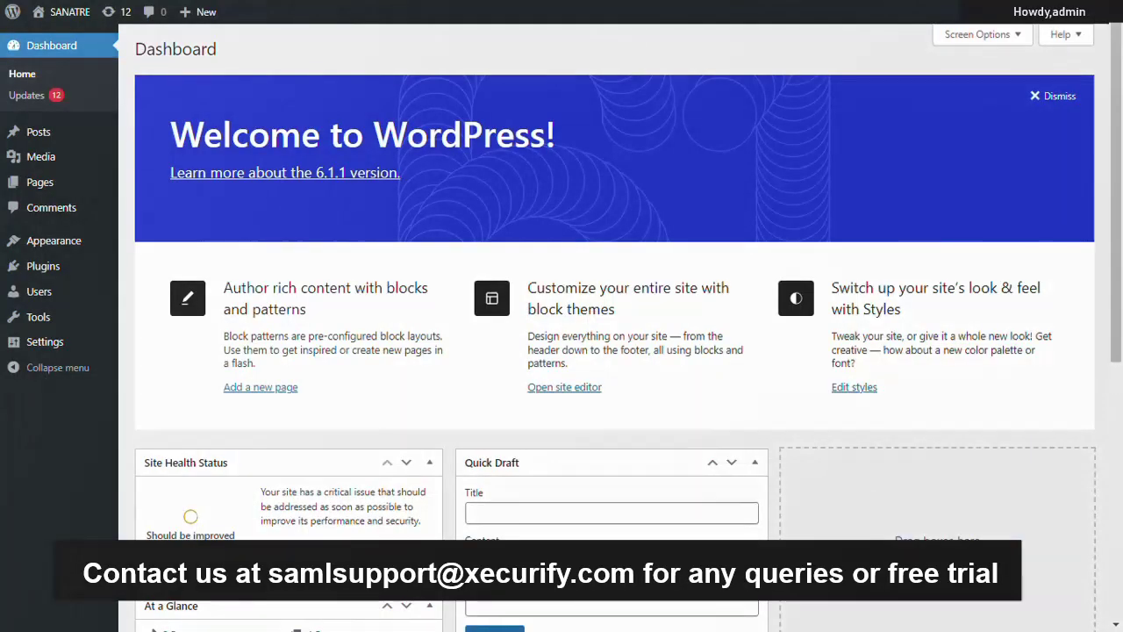
# - Search plugins for 'Saml' and install miniOrange's SAML Single Sign On – SSO Login
pyautogui.click(77, 265)
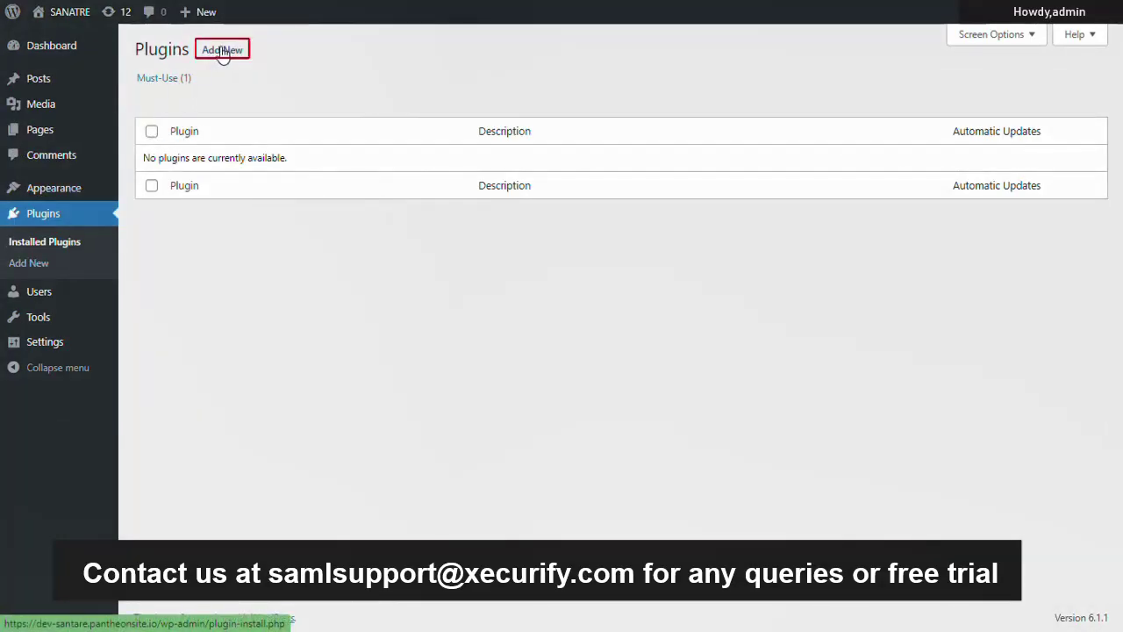
pyautogui.click(222, 51)
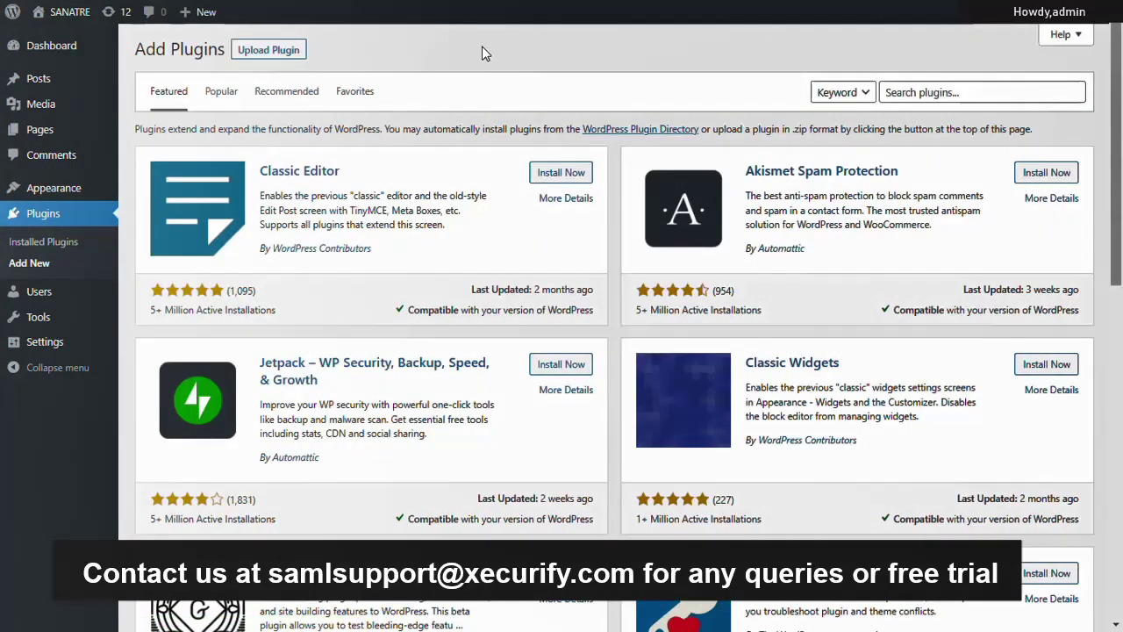
pyautogui.click(904, 92)
pyautogui.write('Saml')
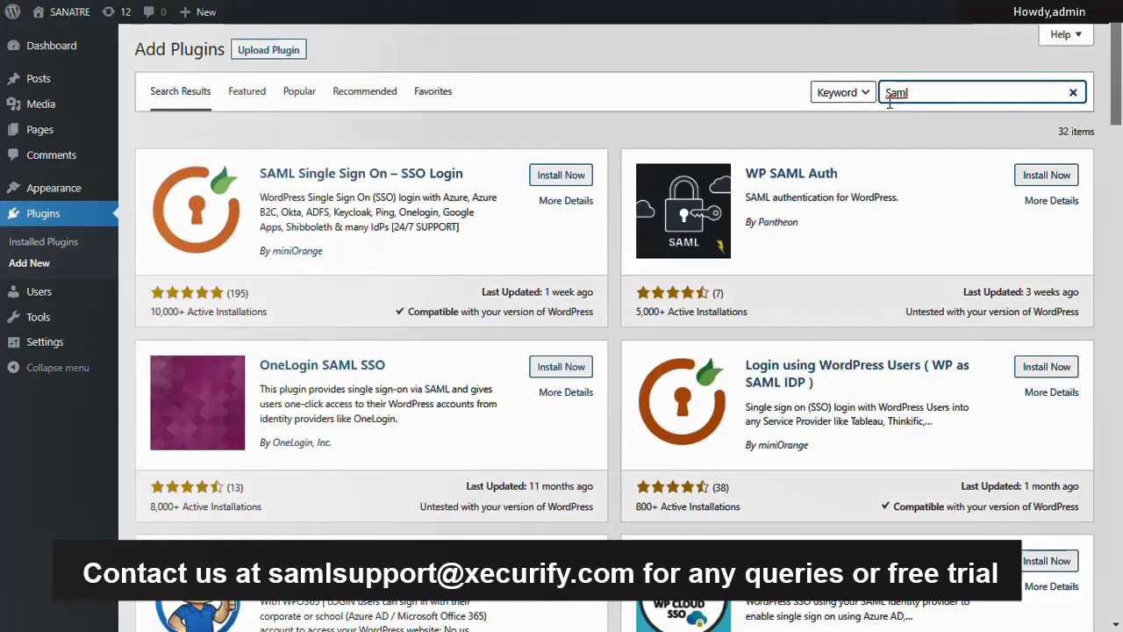
pyautogui.click(562, 176)
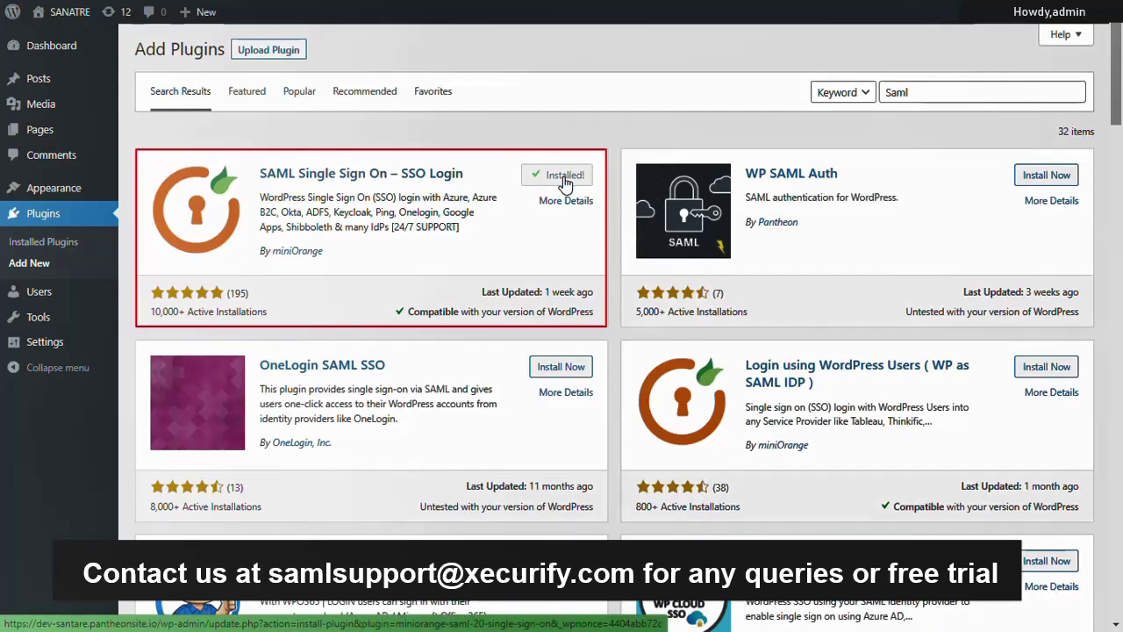
# - Open the plugin's Service Provider Setup and select Google Apps as the identity provider
pyautogui.click(566, 175)
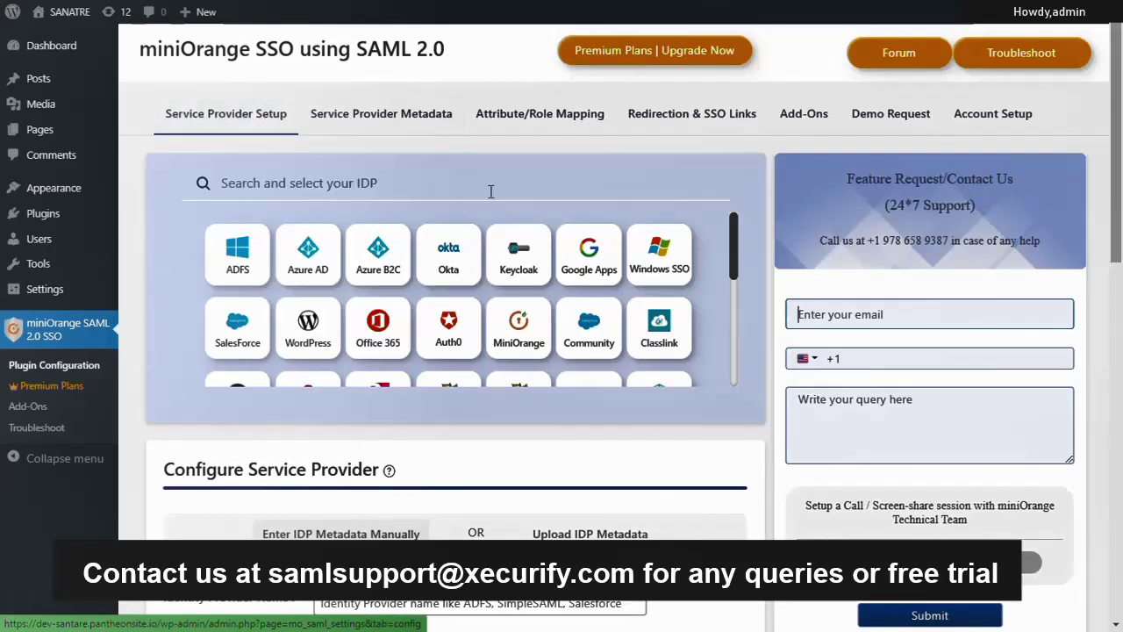
pyautogui.click(589, 259)
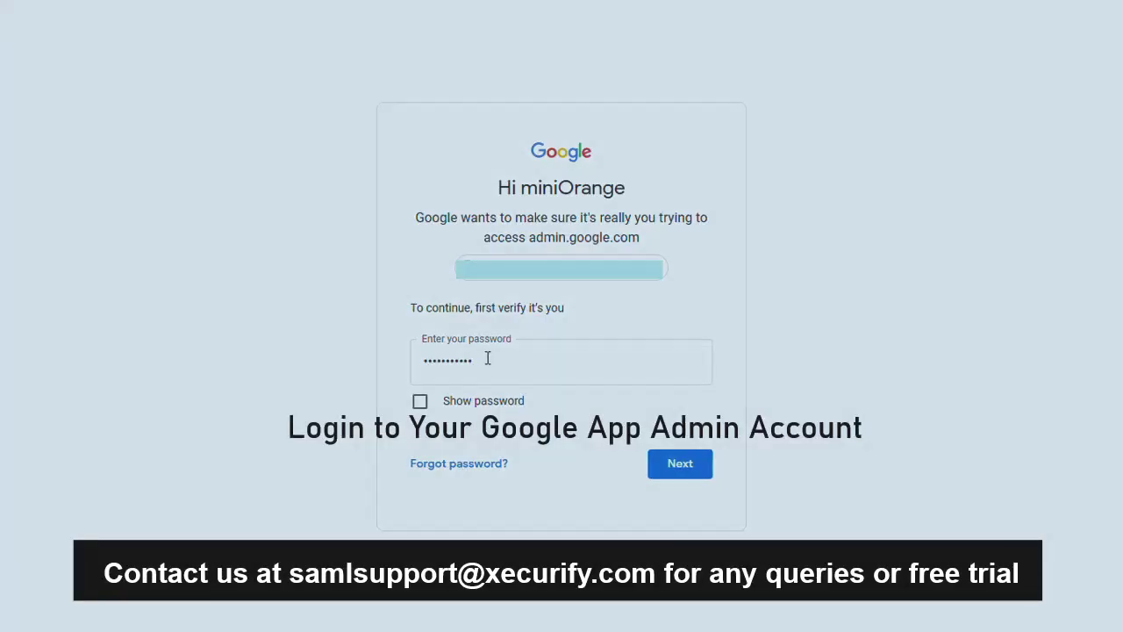
# - Sign in to Google Admin and open the Add app options under Apps > Web and mobile apps
pyautogui.click(682, 467)
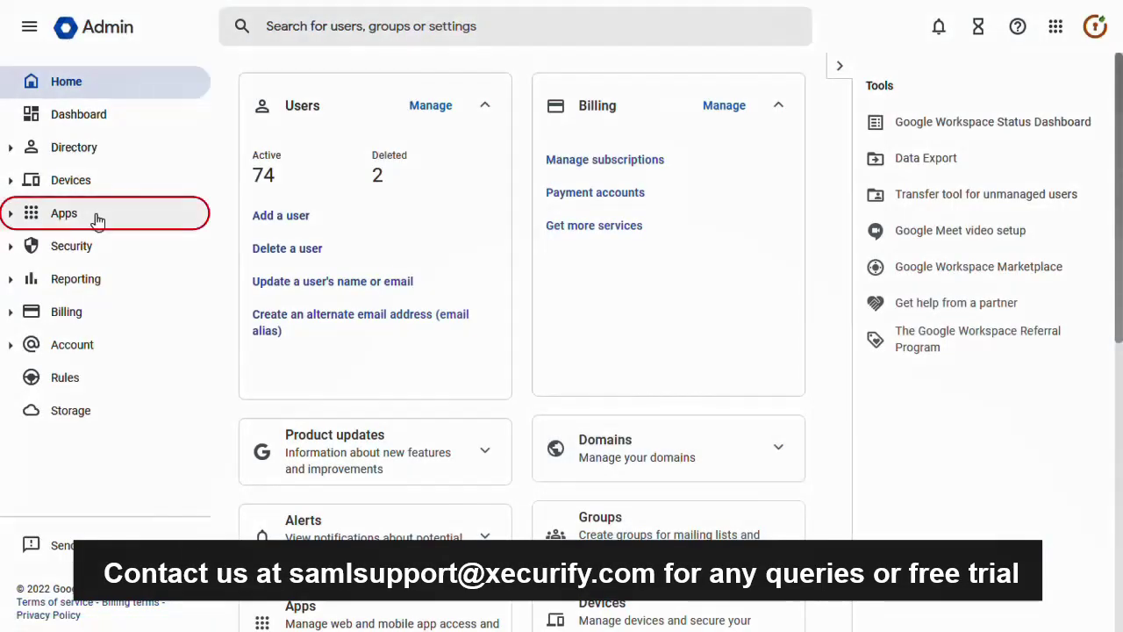
pyautogui.click(96, 219)
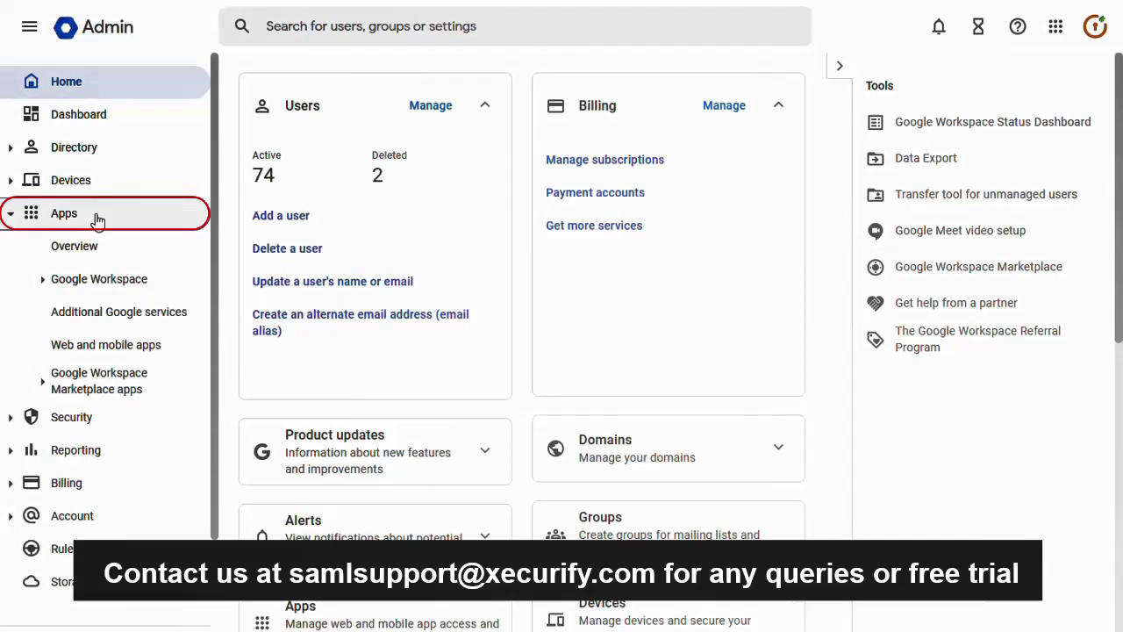
pyautogui.click(91, 348)
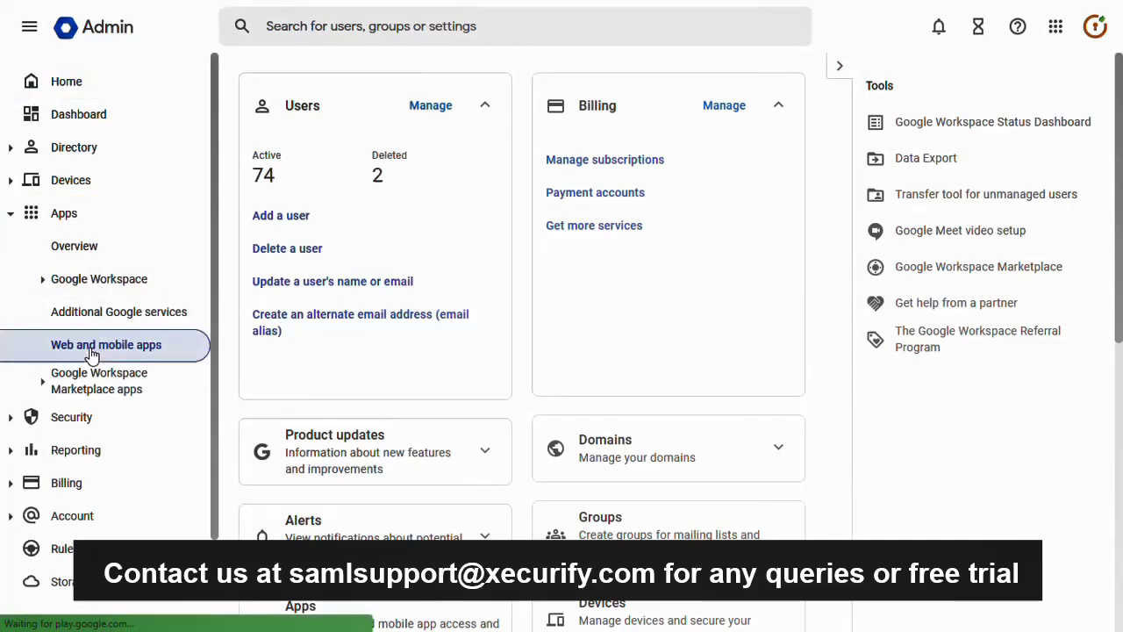
pyautogui.click(420, 137)
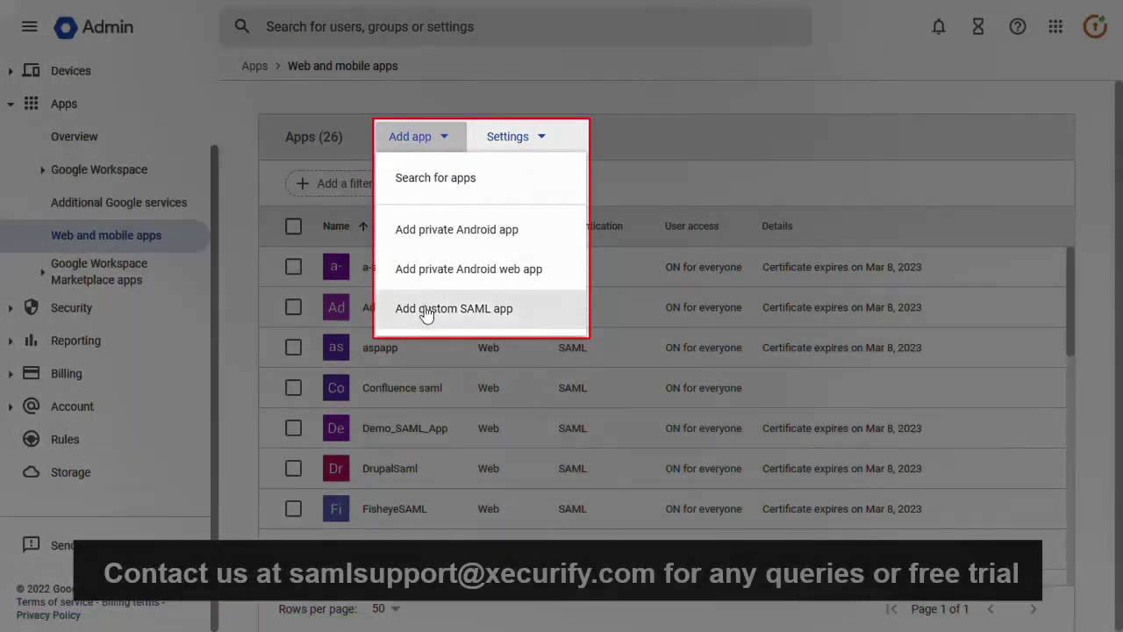
# - Add a custom SAML app named 'WordPress SSO App' with description 'Test'
pyautogui.click(425, 314)
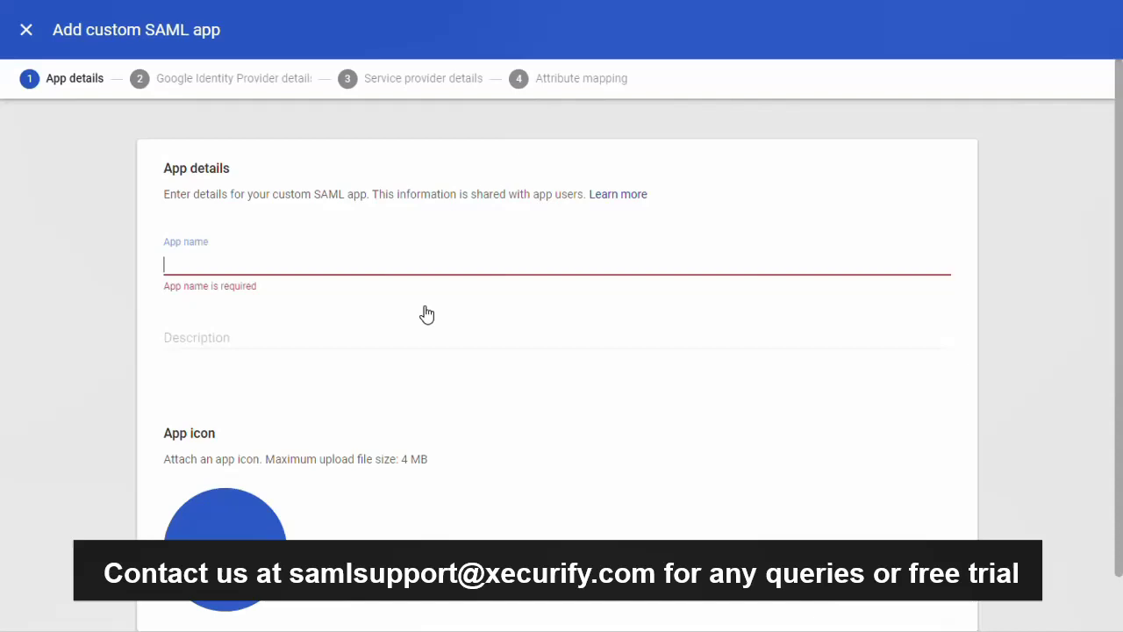
pyautogui.write('WordPress')
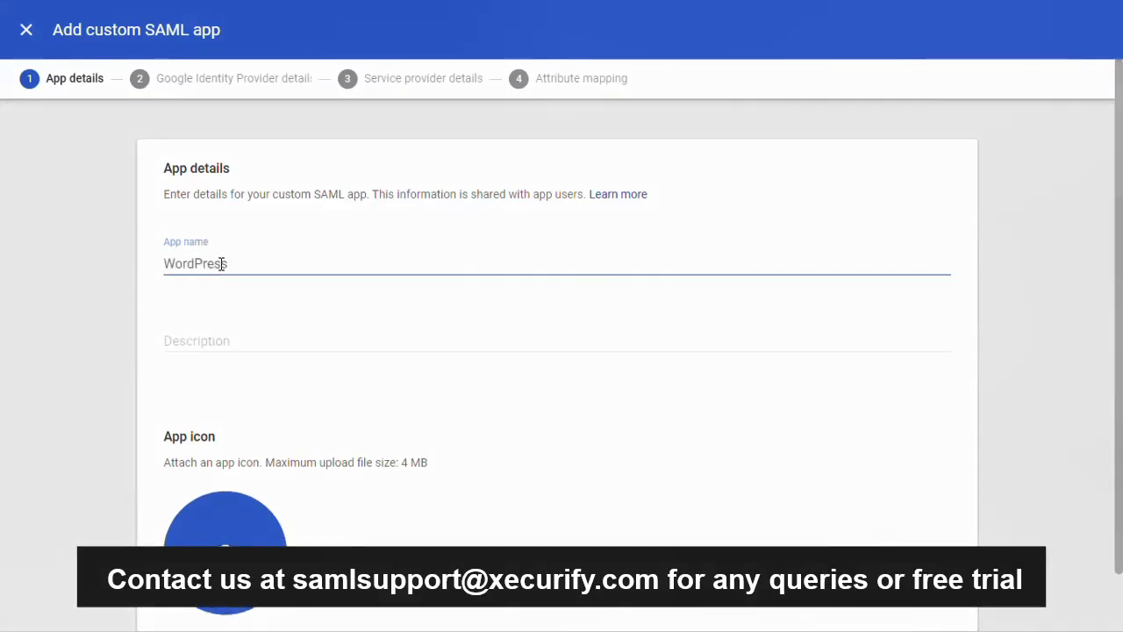
pyautogui.write(' SSO App')
pyautogui.click(231, 338)
pyautogui.write('Test')
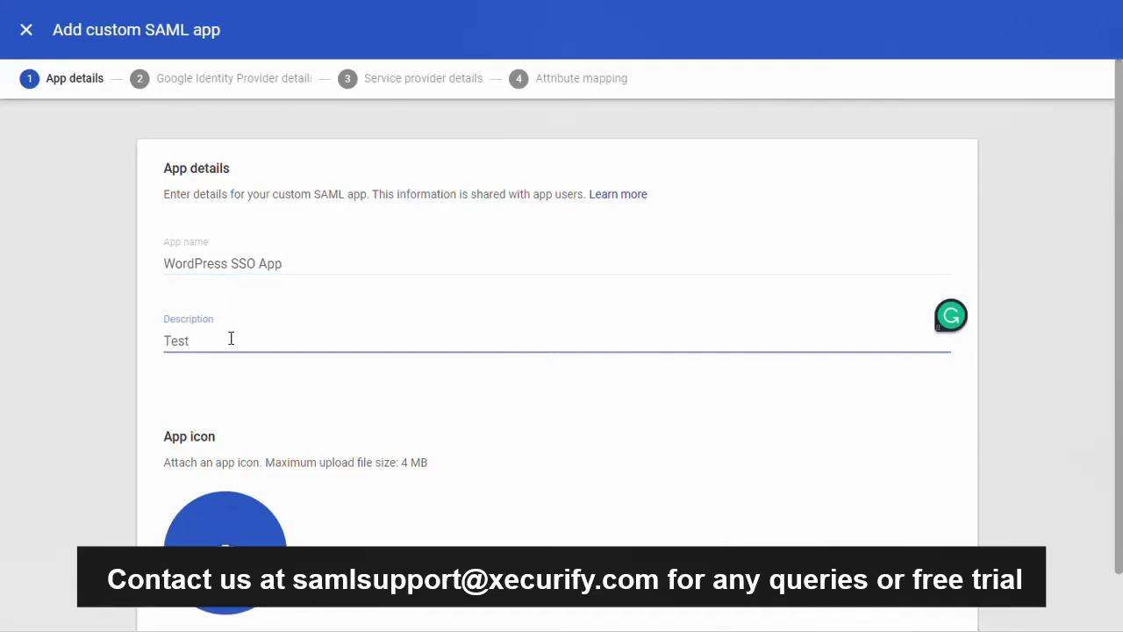
# - Continue to Google's IdP details and review the SSO URL, Entity ID and certificate
pyautogui.scroll(-1, 839, 531)
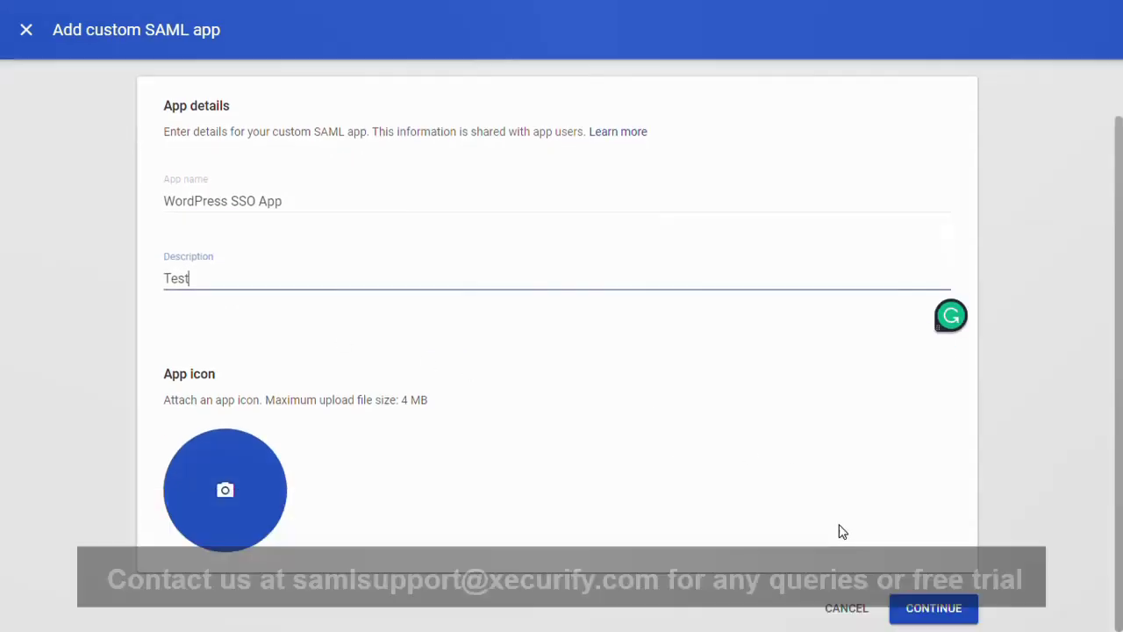
pyautogui.click(921, 612)
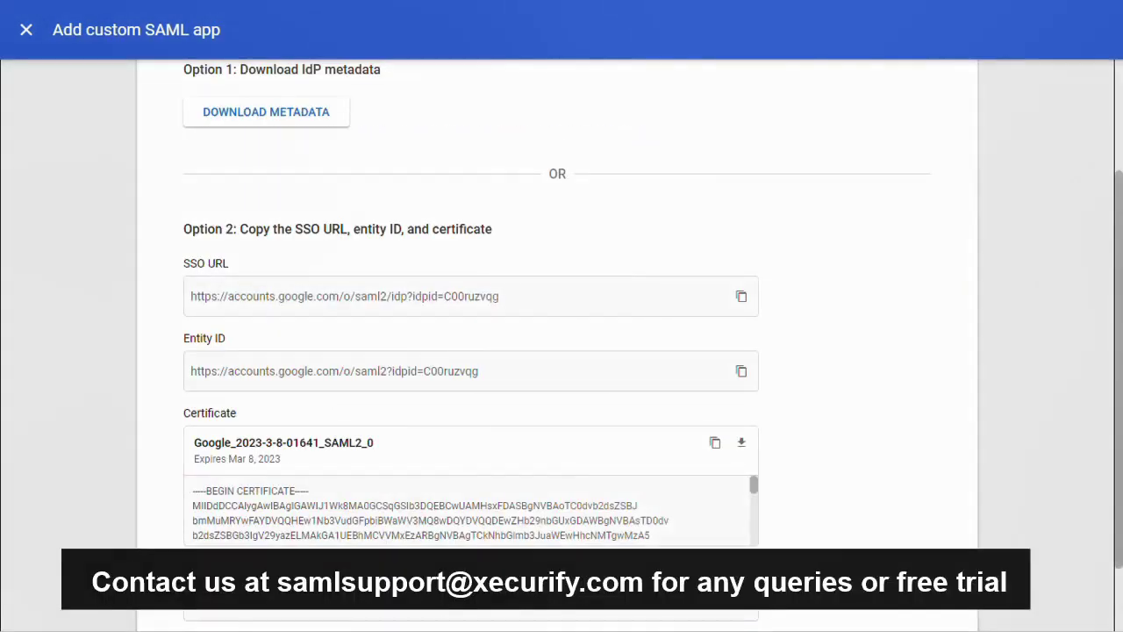
pyautogui.scroll(1, 813, 423)
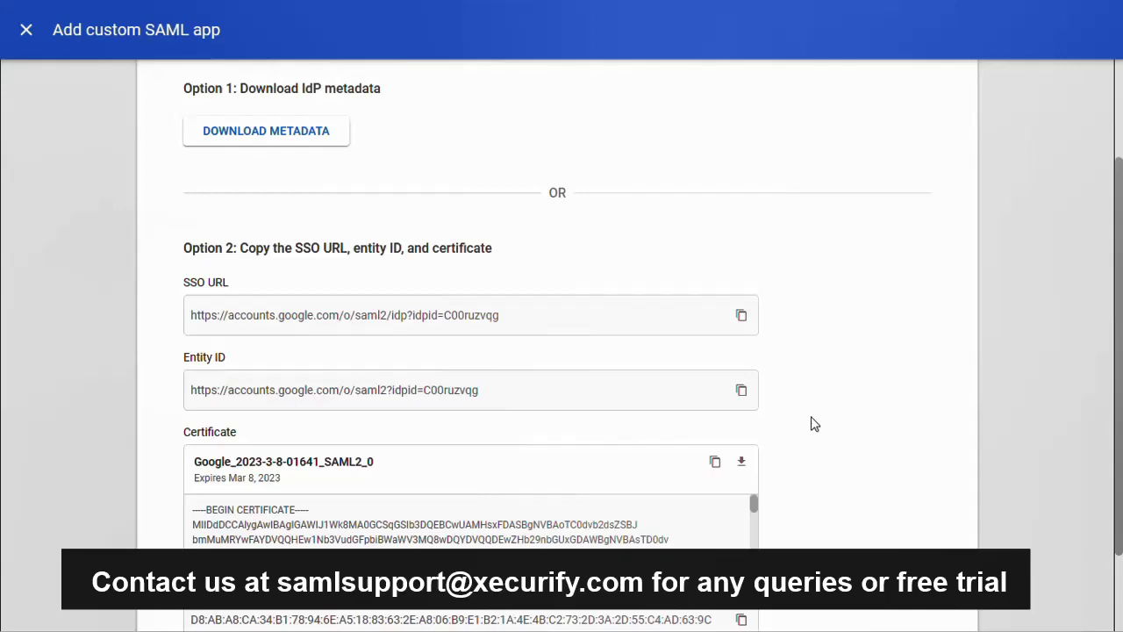
pyautogui.scroll(5, 813, 424)
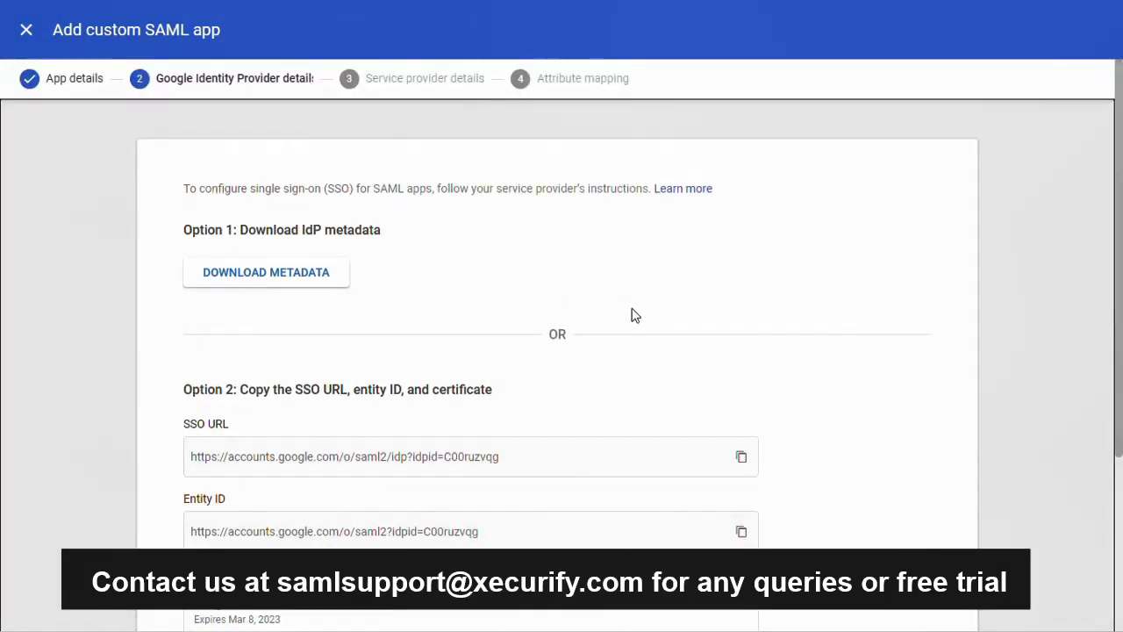
pyautogui.scroll(-3, 715, 344)
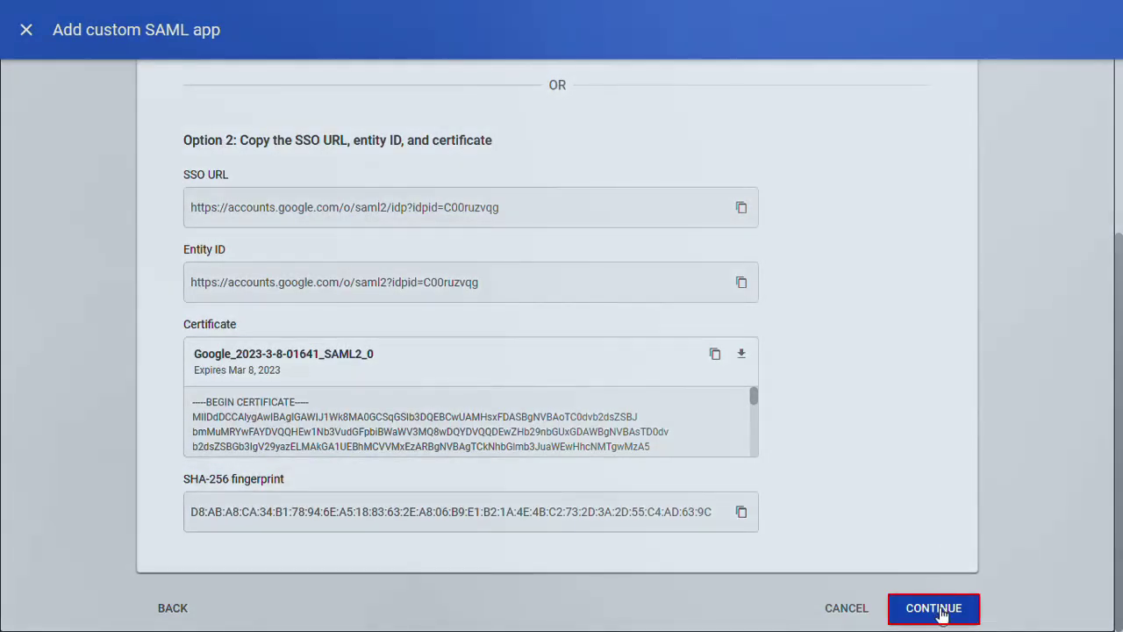
# - Copy the plugin's ACS URL and SP Entity ID into Google's ACS URL and Entity ID fields
pyautogui.click(938, 611)
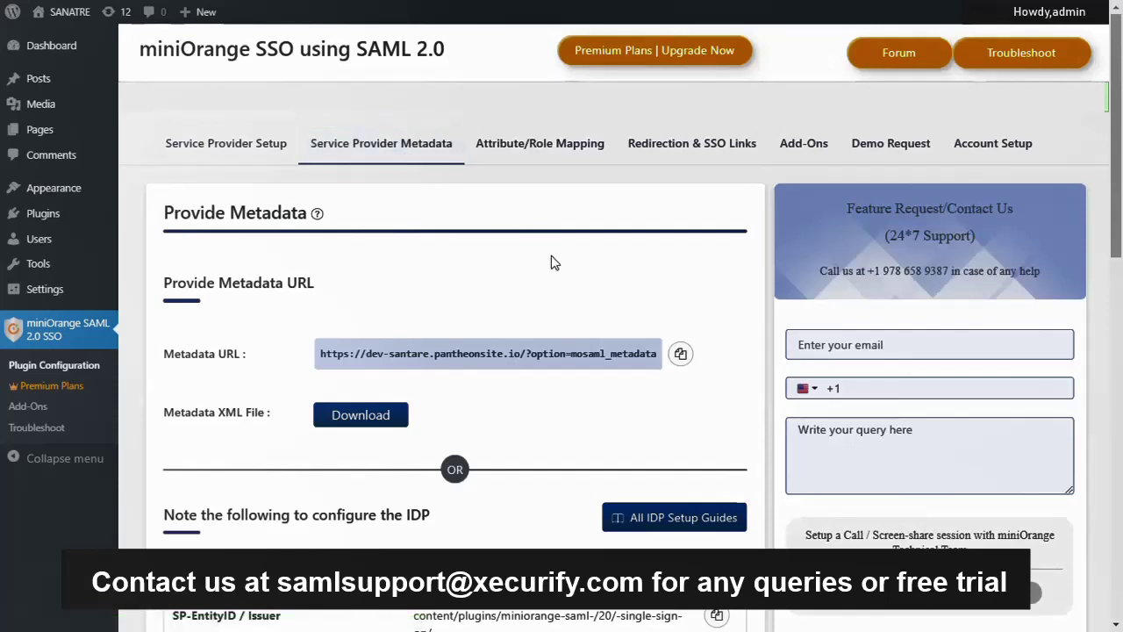
pyautogui.scroll(-4, 552, 261)
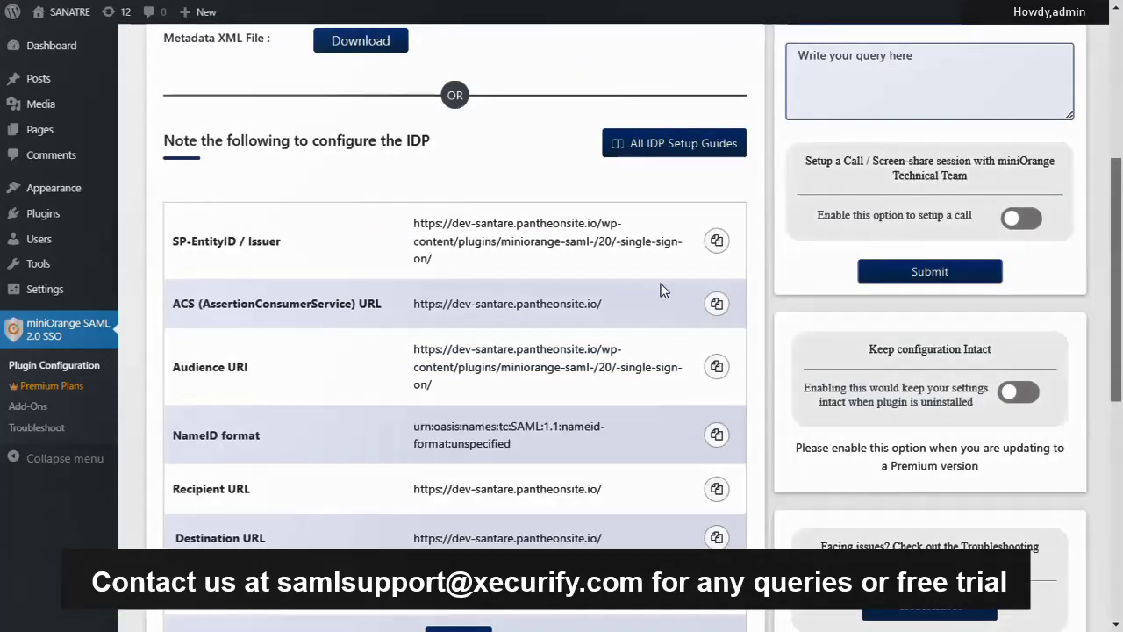
pyautogui.click(716, 304)
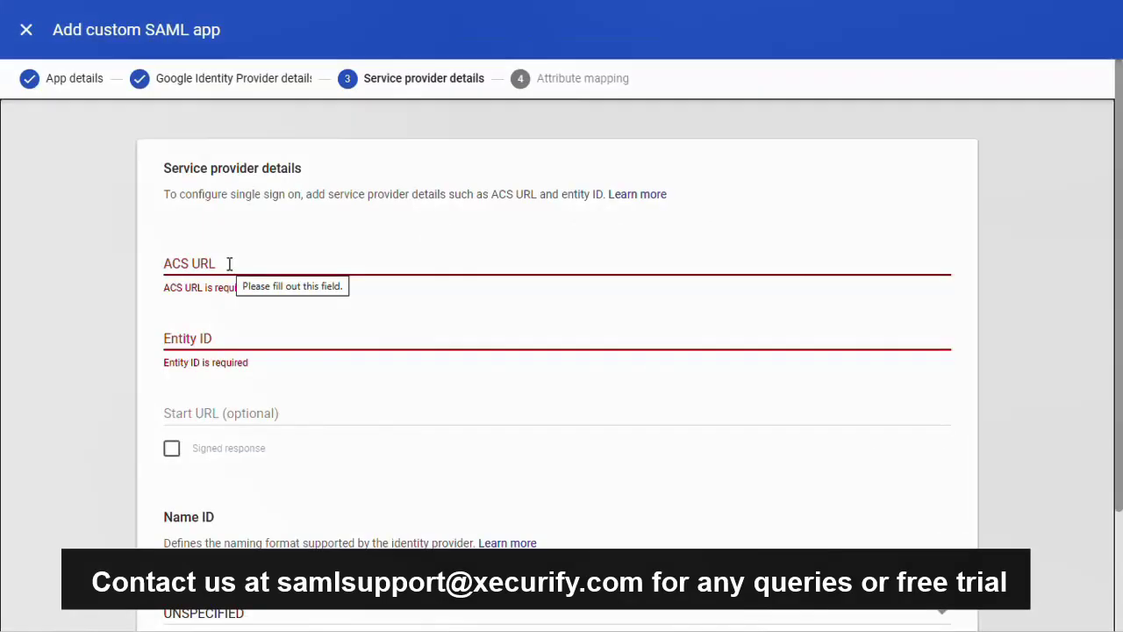
pyautogui.click(229, 263)
pyautogui.hotkey('ctrl', 'v')
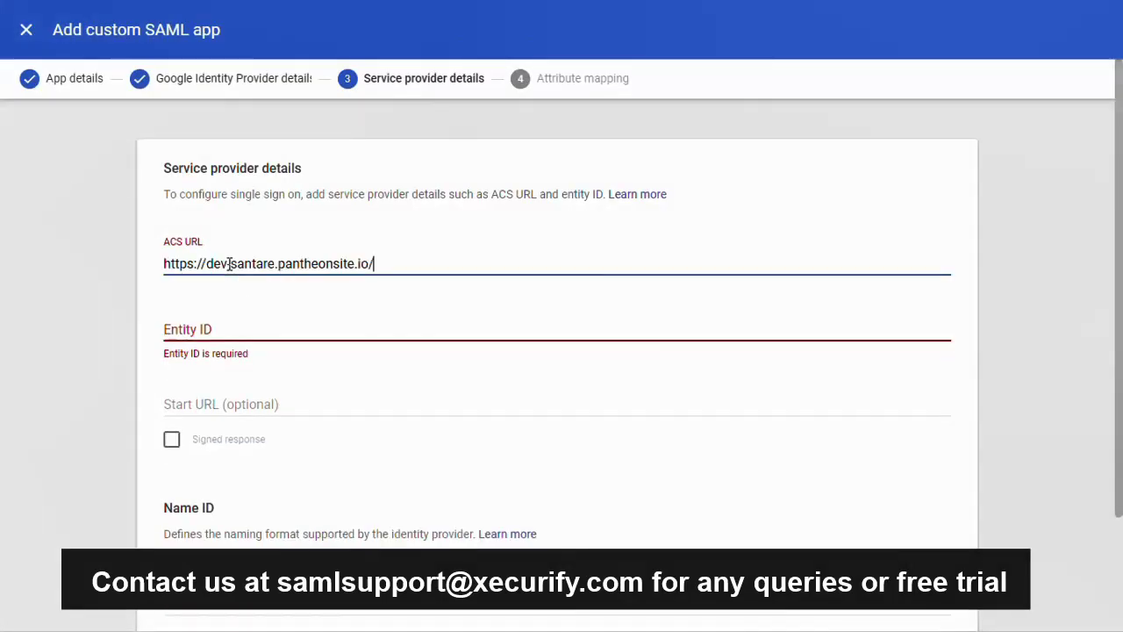
pyautogui.click(229, 331)
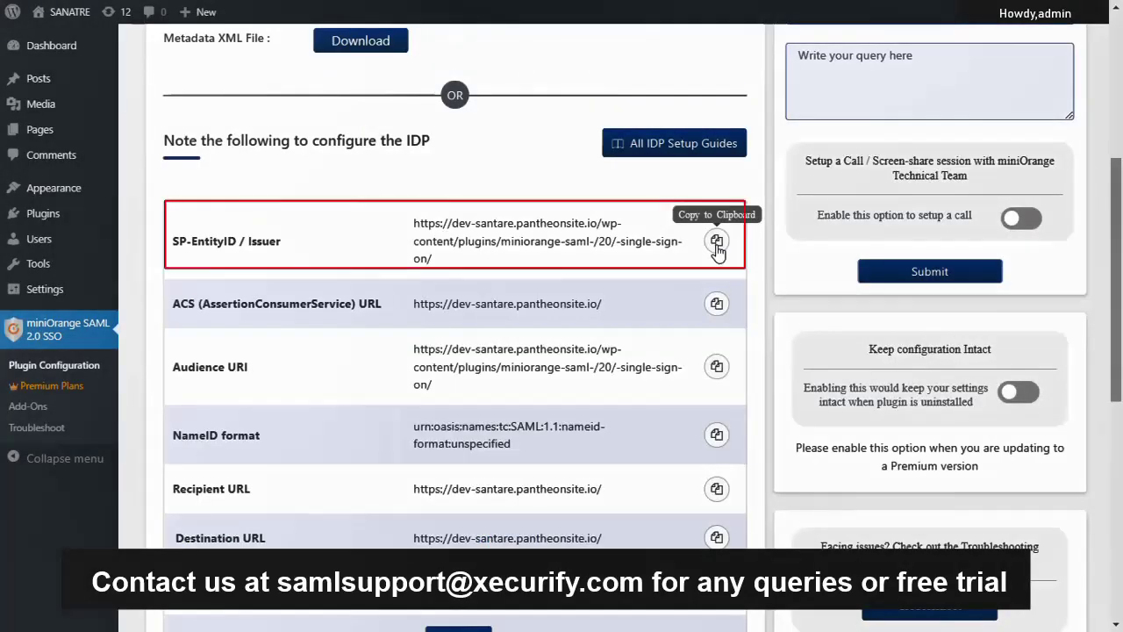
pyautogui.click(717, 249)
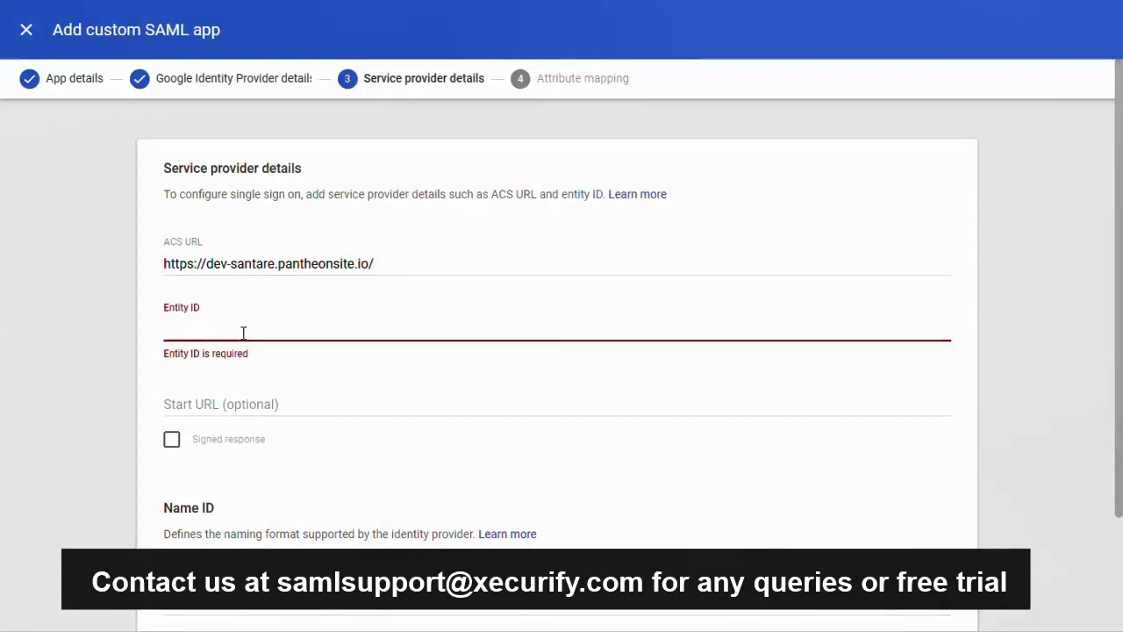
pyautogui.hotkey('ctrl', 'v')
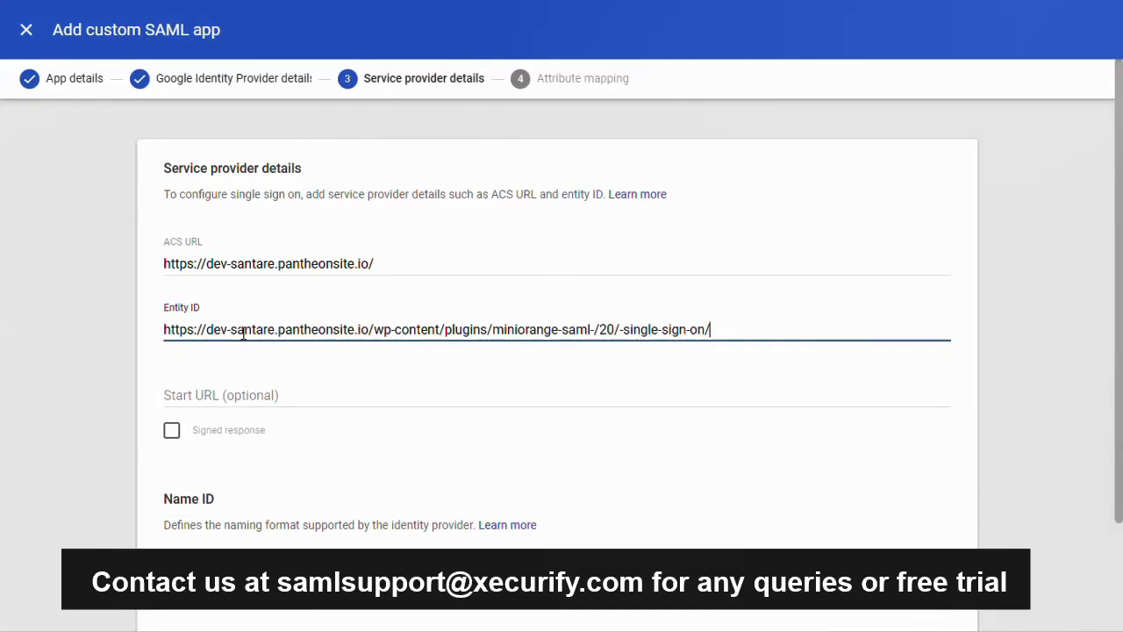
# - Enable Signed response and set the Name ID format to EMAIL
pyautogui.click(174, 433)
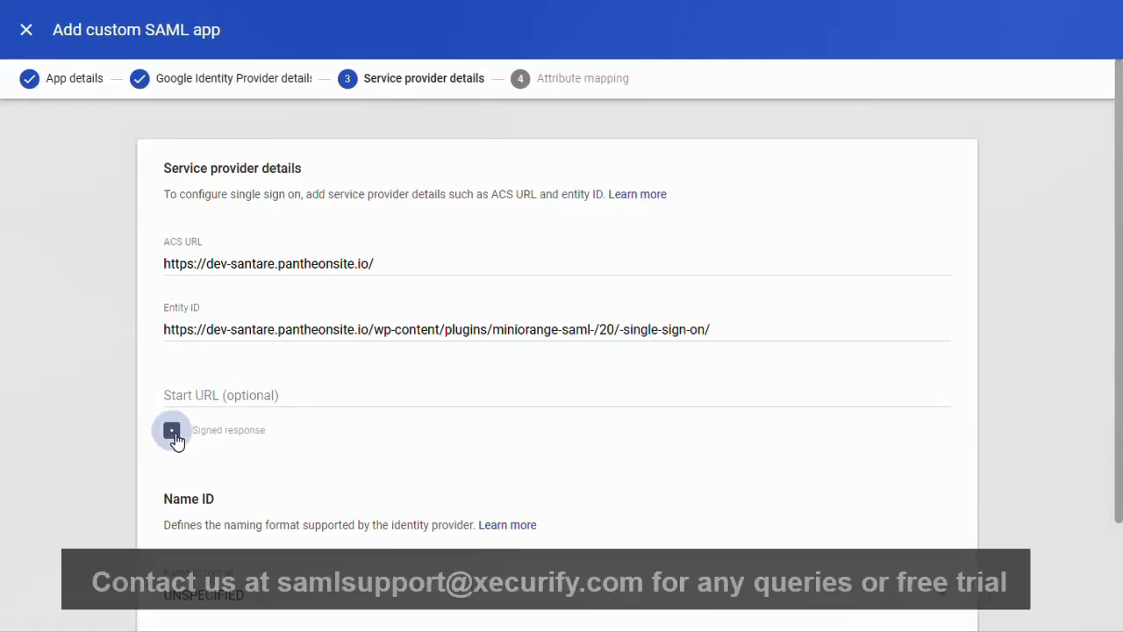
pyautogui.scroll(-2, 945, 468)
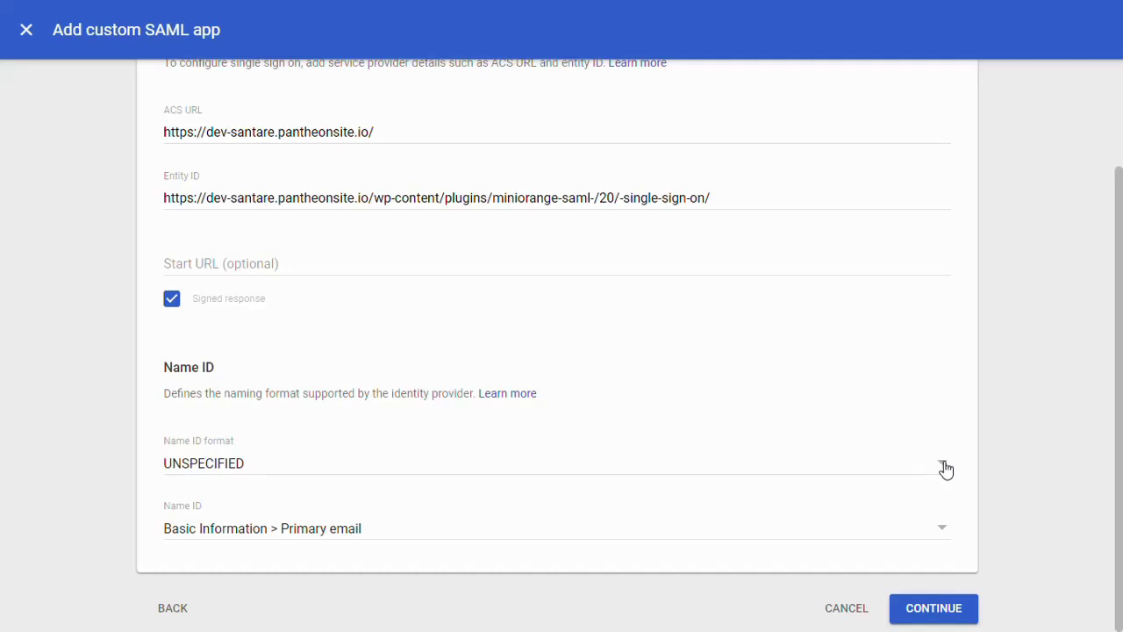
pyautogui.click(944, 466)
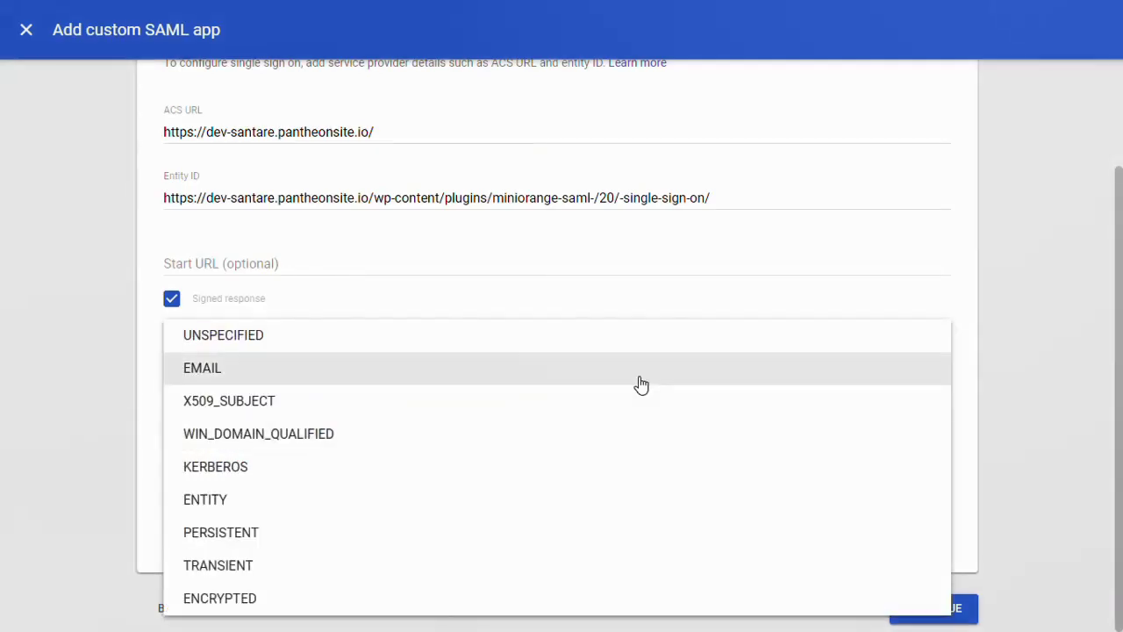
pyautogui.click(641, 383)
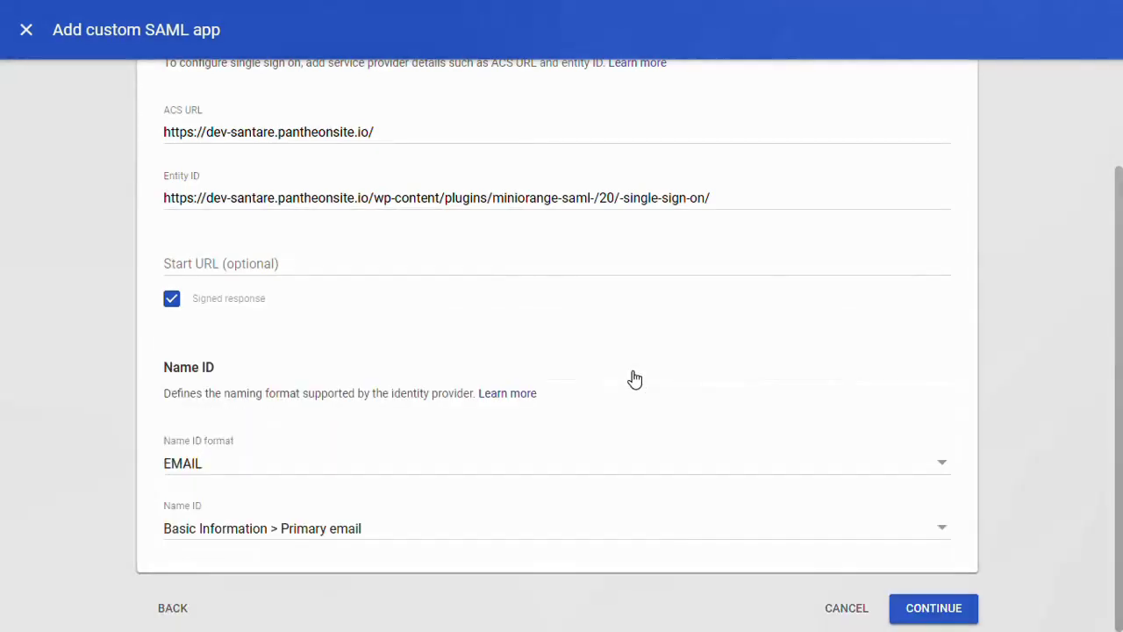
pyautogui.click(935, 607)
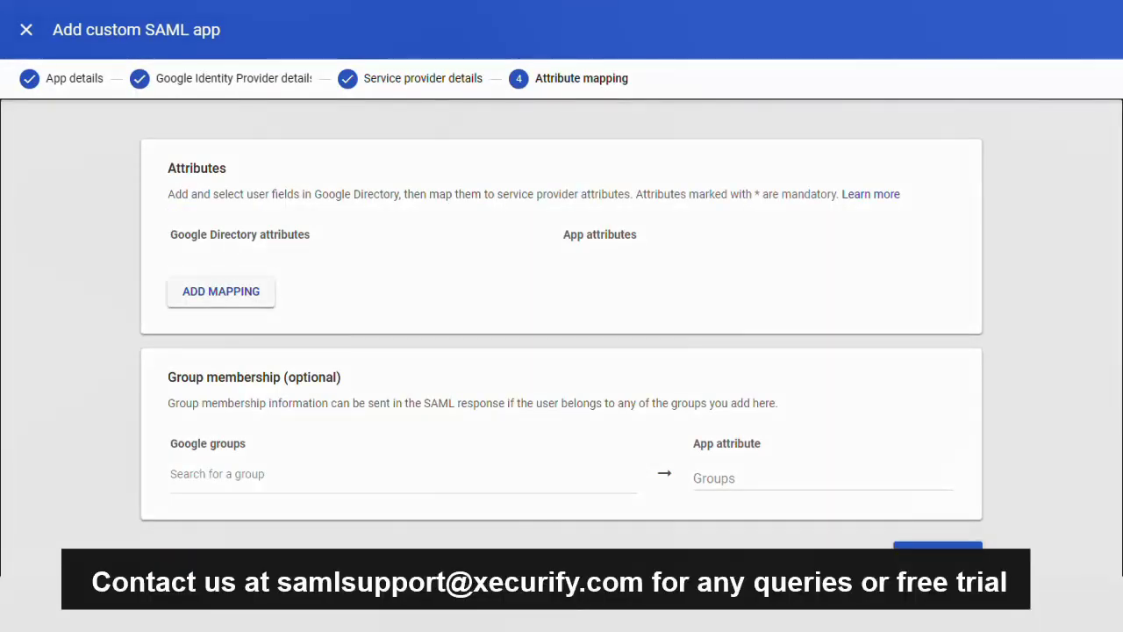
# - Add two attribute mappings: First name to 'firstname' and Last name to 'lastname'
pyautogui.click(218, 295)
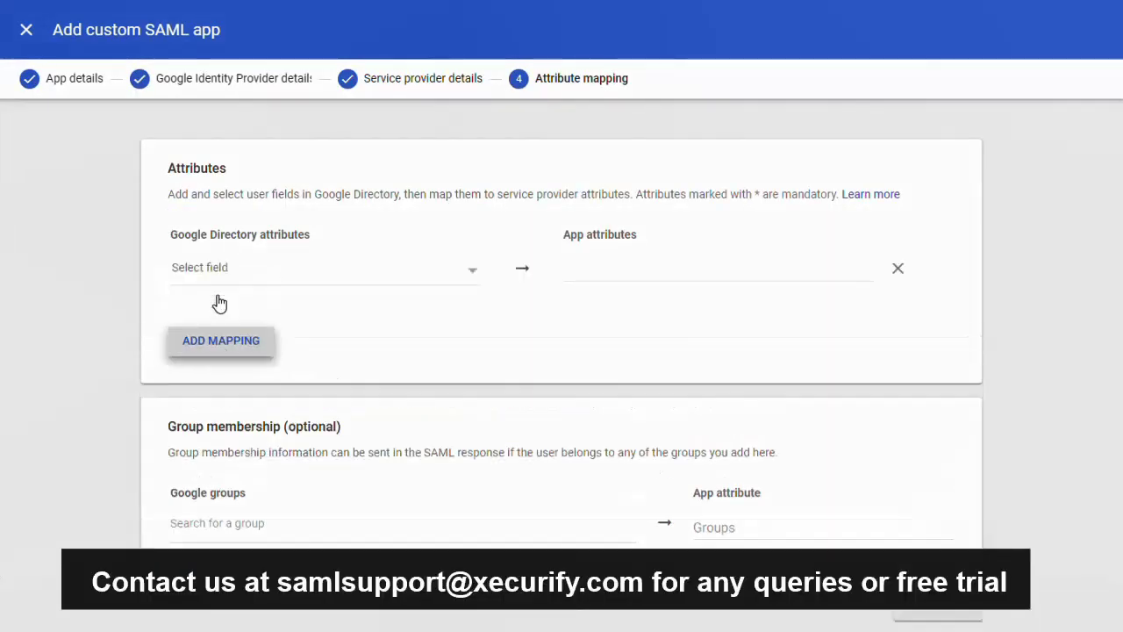
pyautogui.click(221, 342)
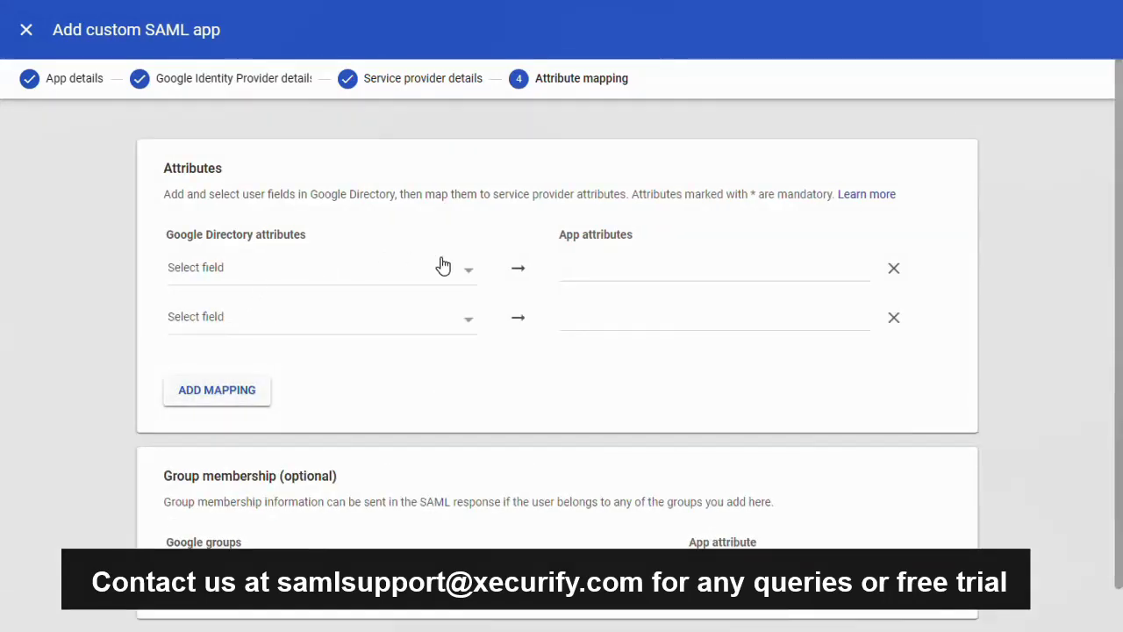
pyautogui.click(469, 278)
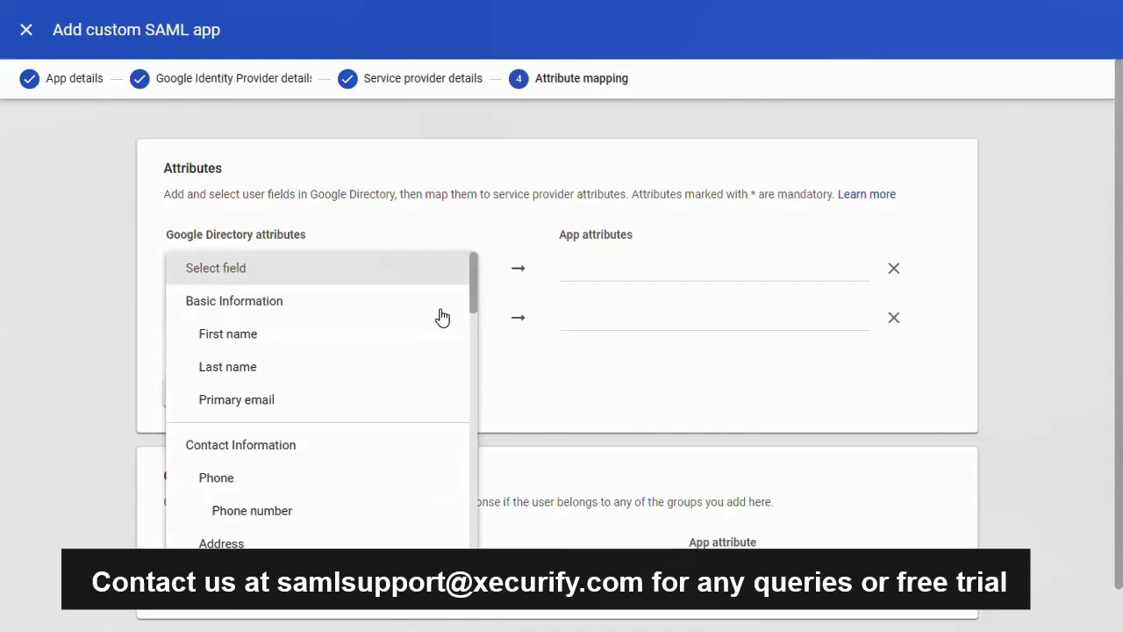
pyautogui.click(439, 333)
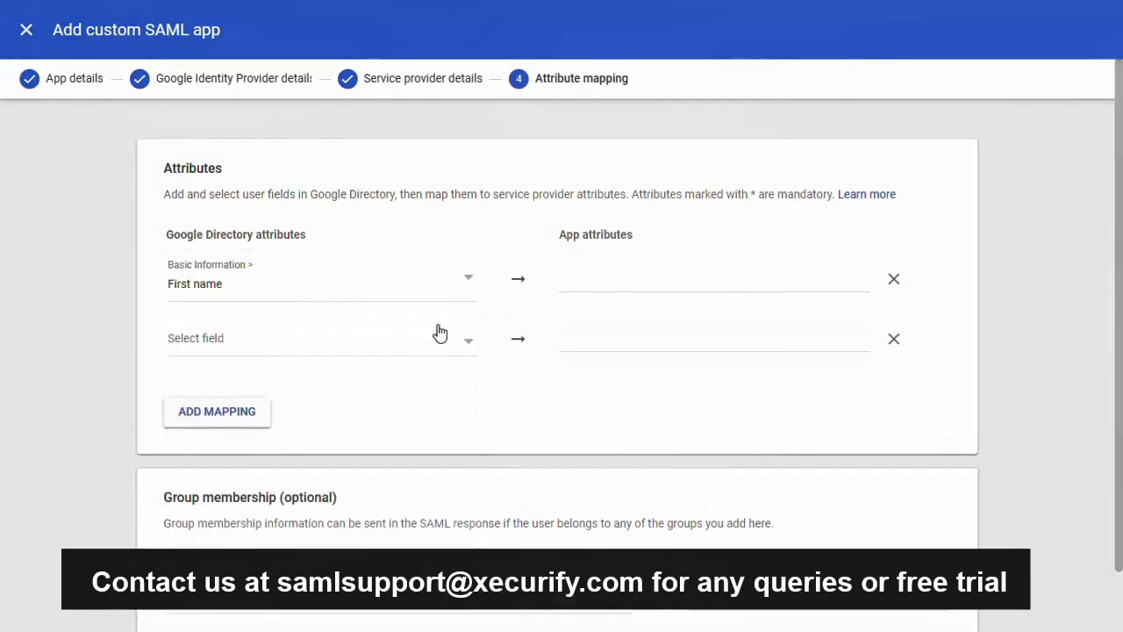
pyautogui.click(579, 280)
pyautogui.write('fir')
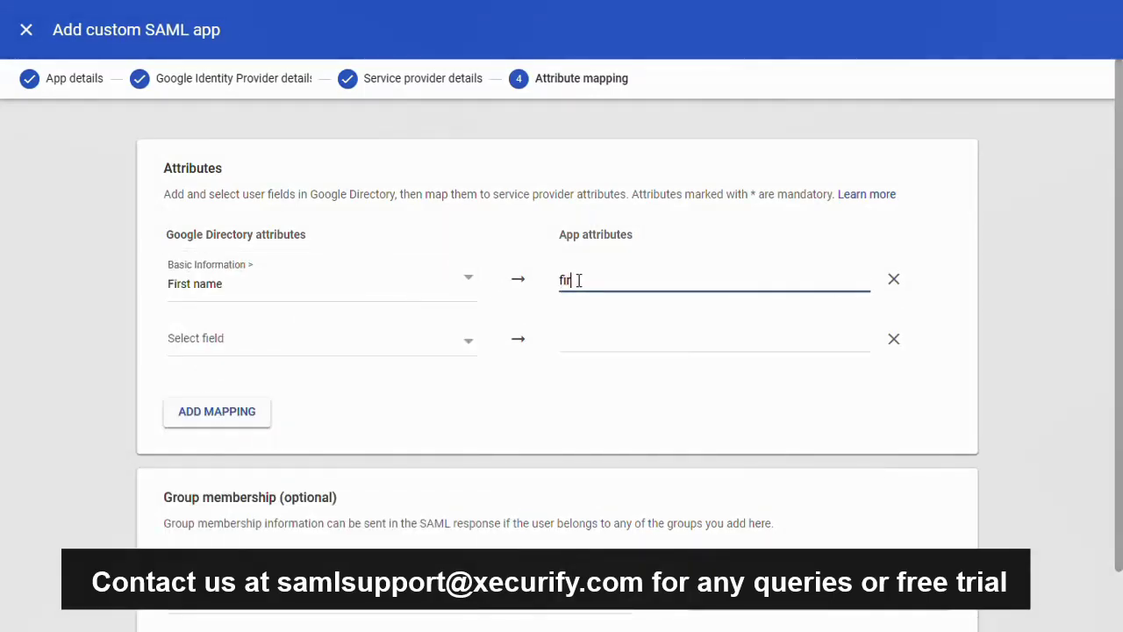
pyautogui.write('stname')
pyautogui.click(468, 349)
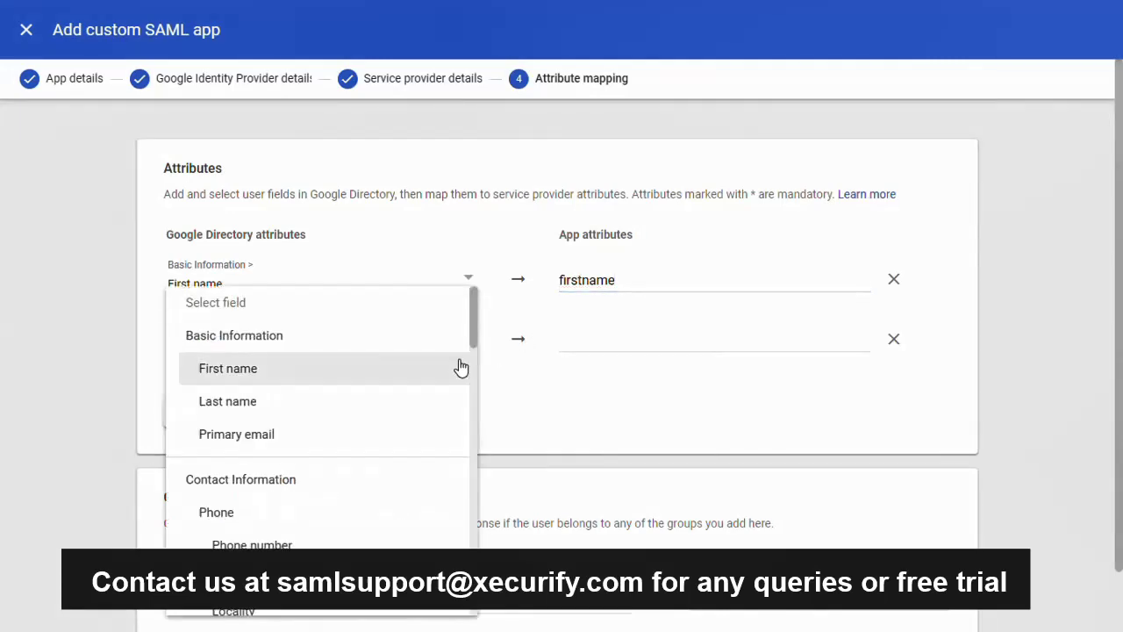
pyautogui.click(454, 399)
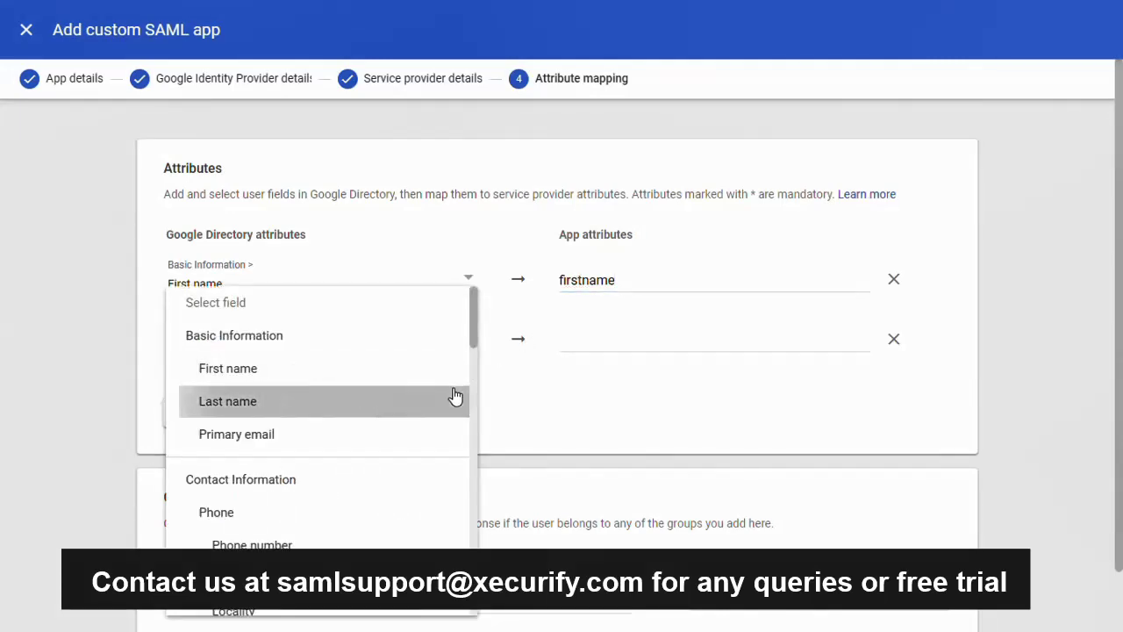
pyautogui.click(571, 349)
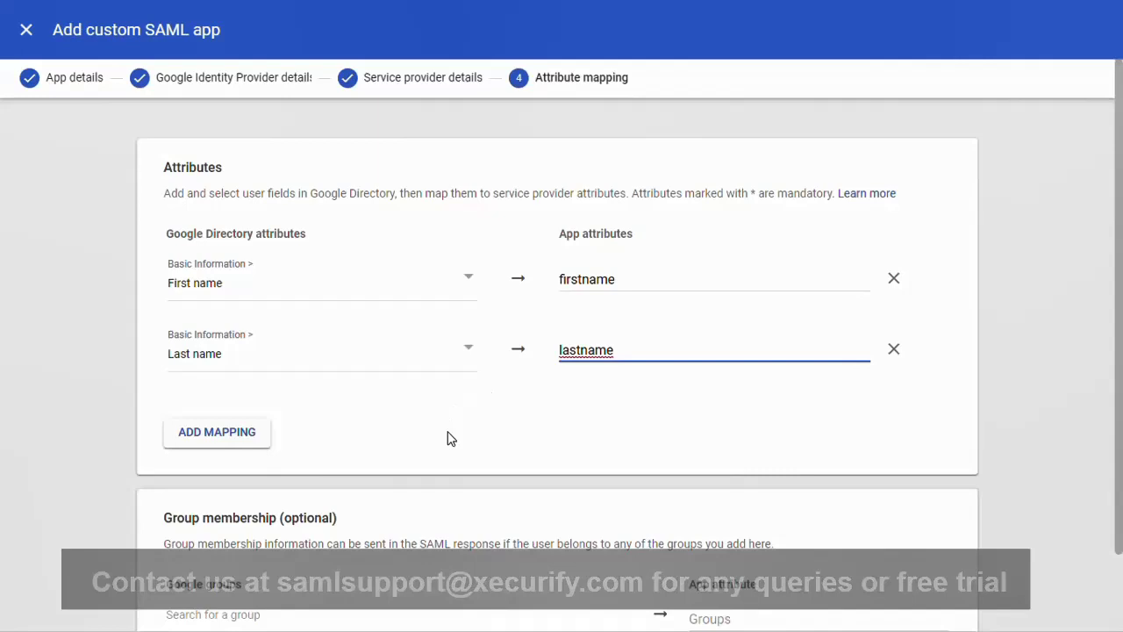
# - Send the 'test' group membership as app attribute 'Groups' and finish the SAML app
pyautogui.scroll(-2, 448, 439)
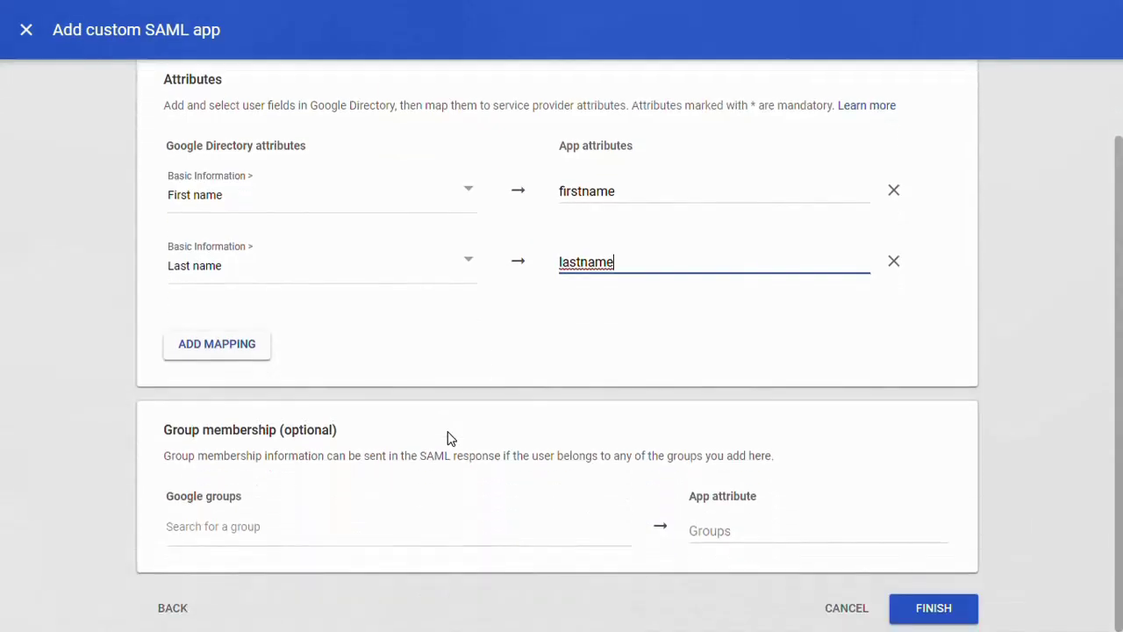
pyautogui.click(273, 529)
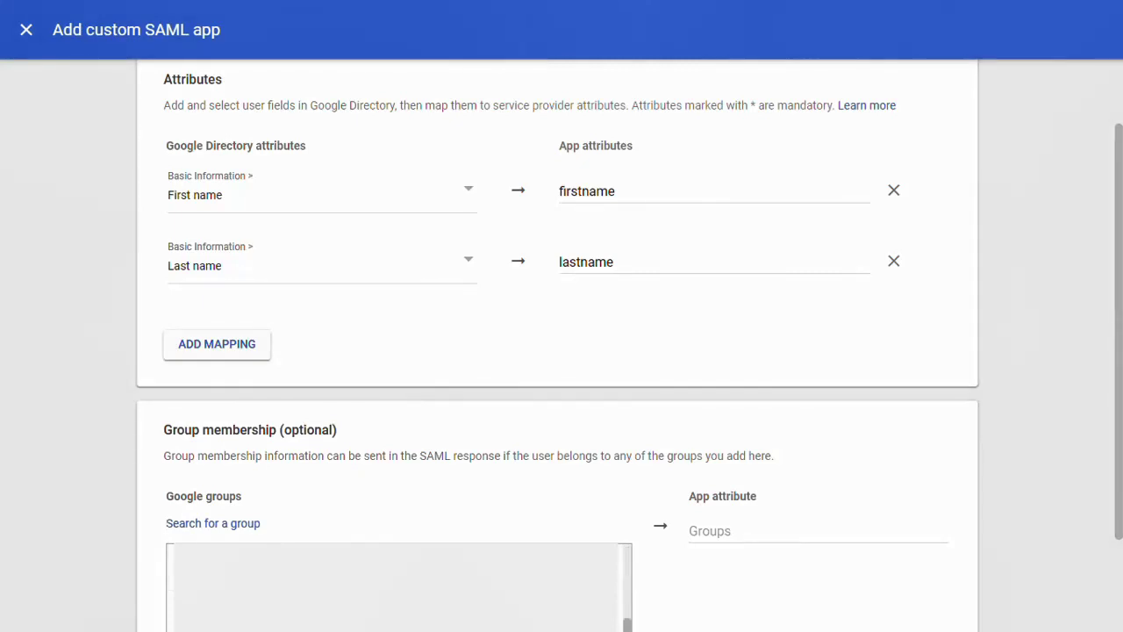
pyautogui.click(271, 609)
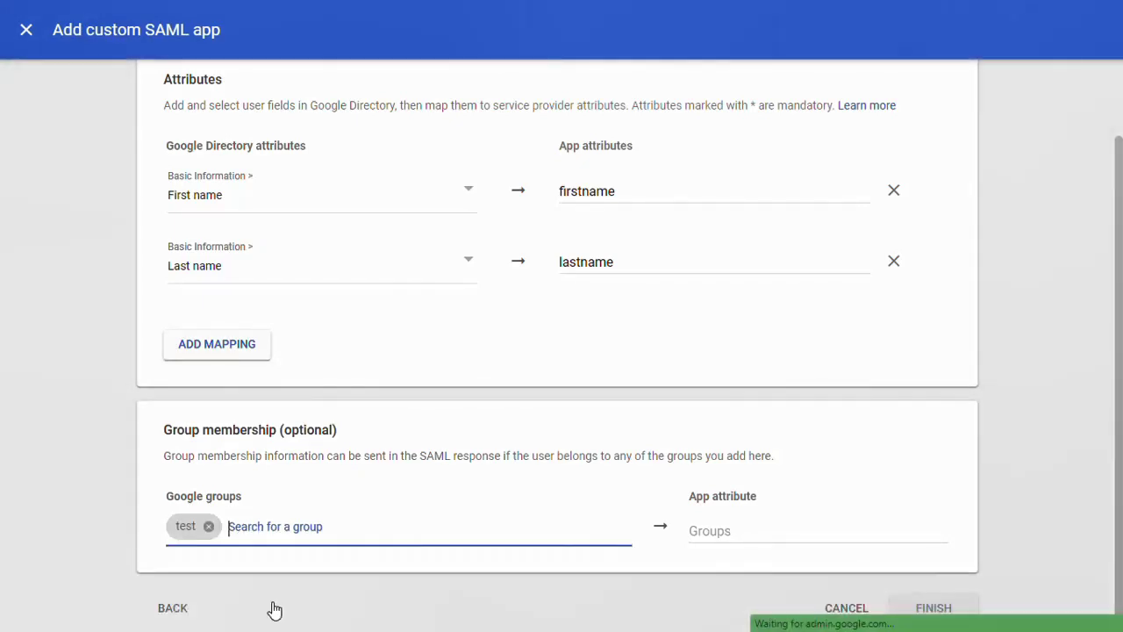
pyautogui.click(708, 533)
pyautogui.write('Groups')
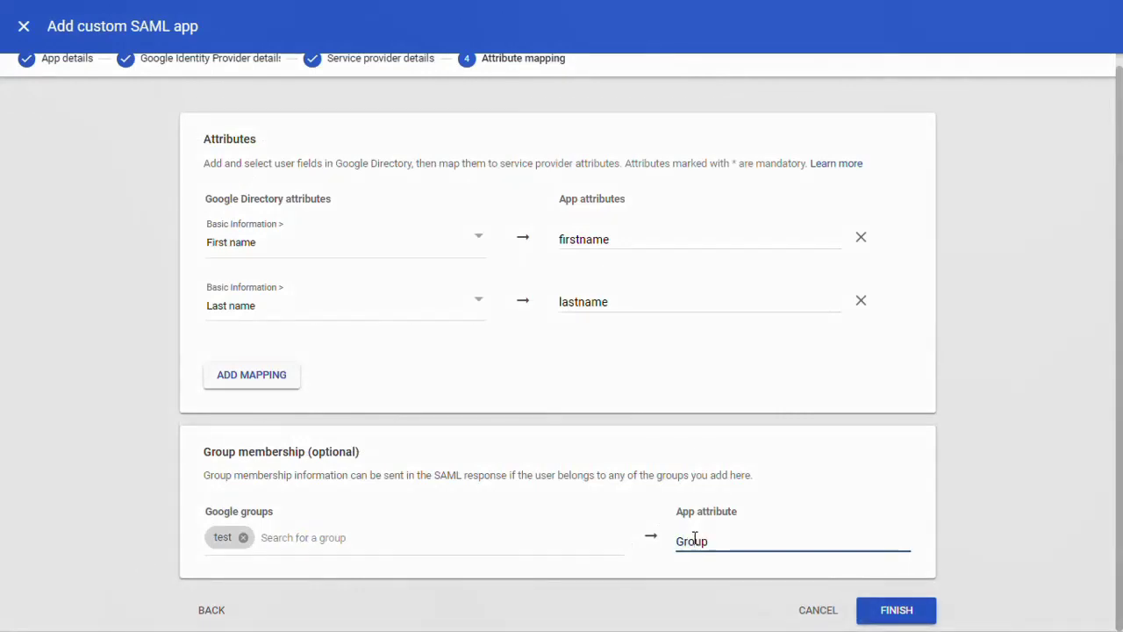
pyautogui.click(895, 611)
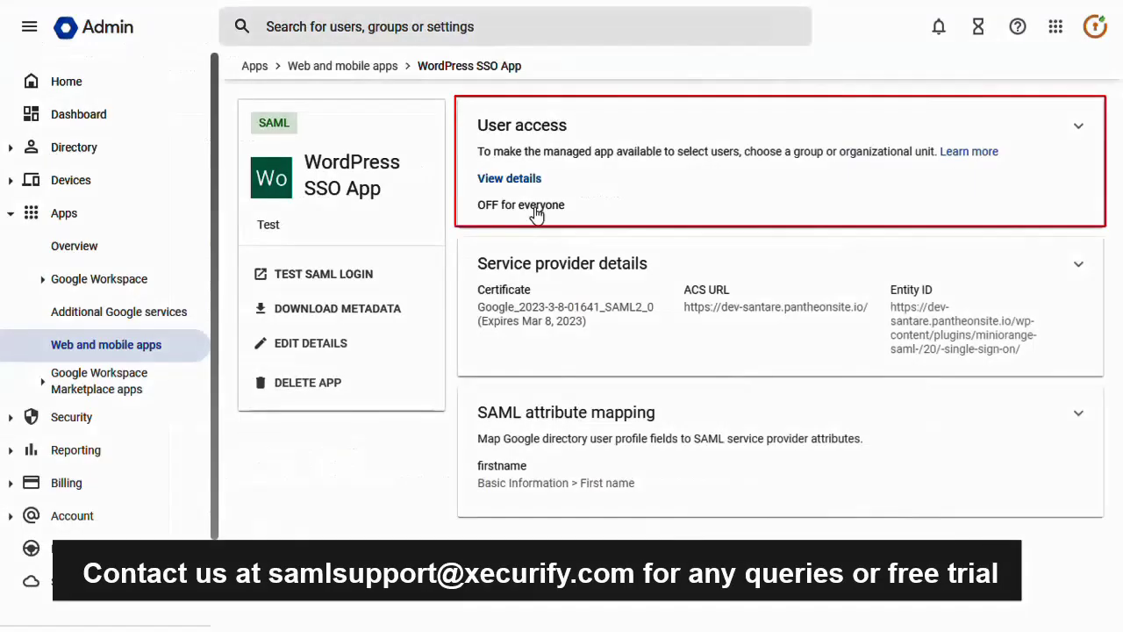
# - Turn WordPress SSO App ON for everyone, save, and download its IdP metadata
pyautogui.click(536, 215)
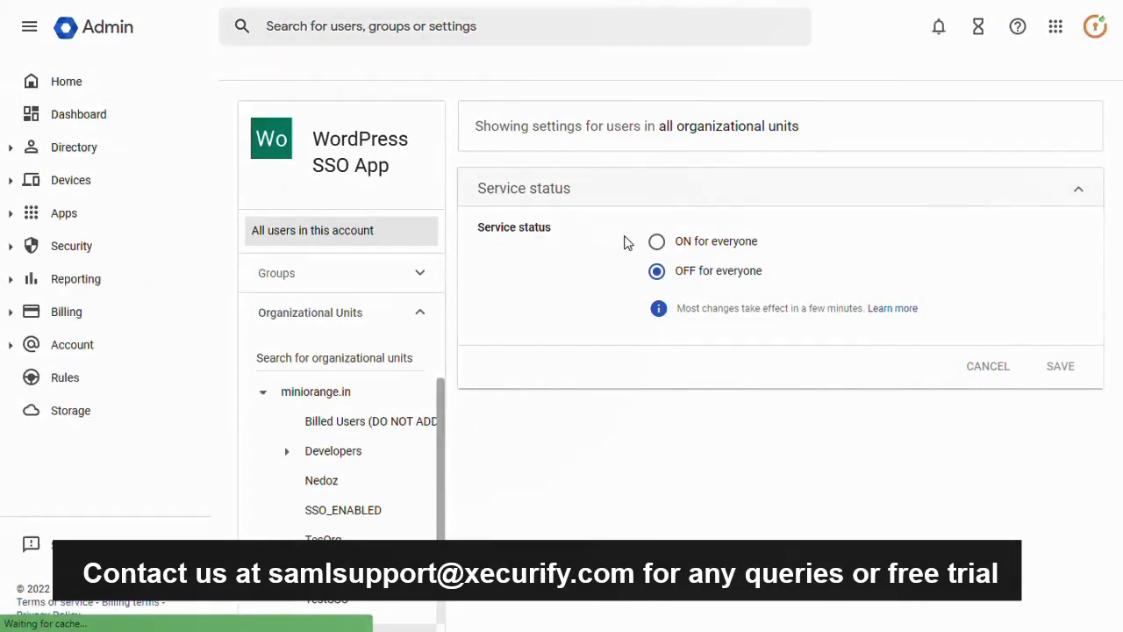
pyautogui.click(657, 244)
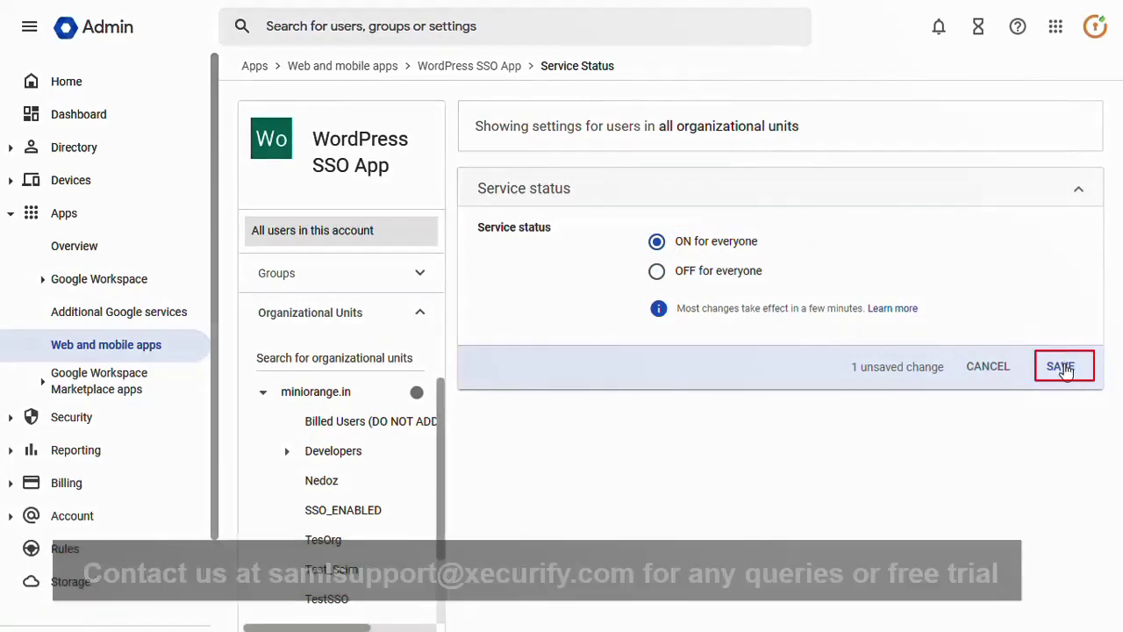
pyautogui.click(1059, 366)
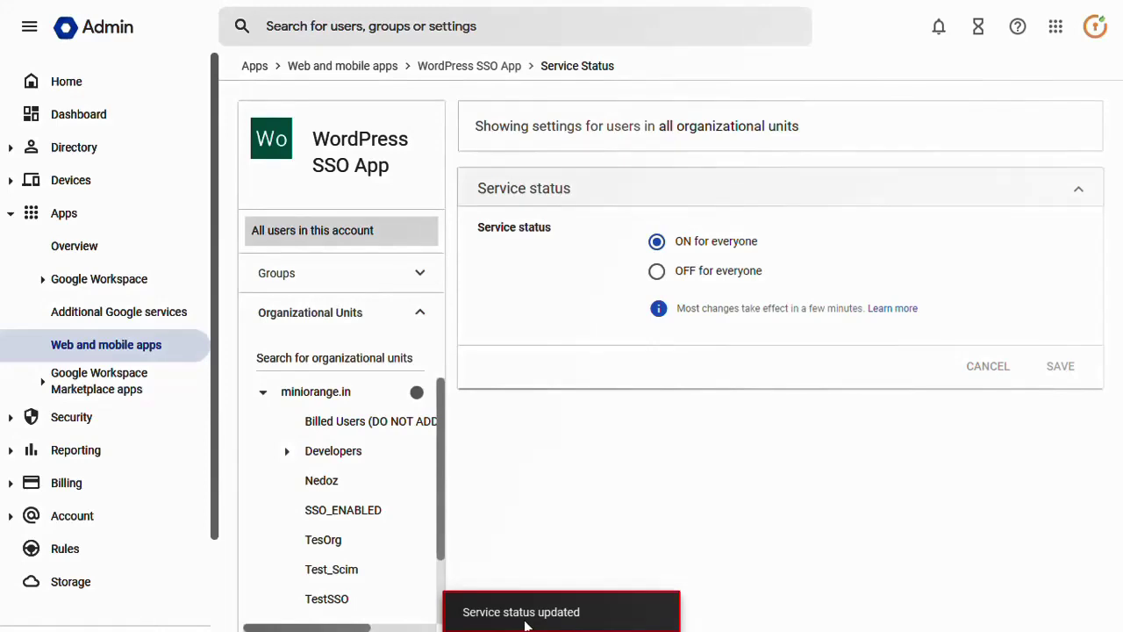
pyautogui.click(472, 68)
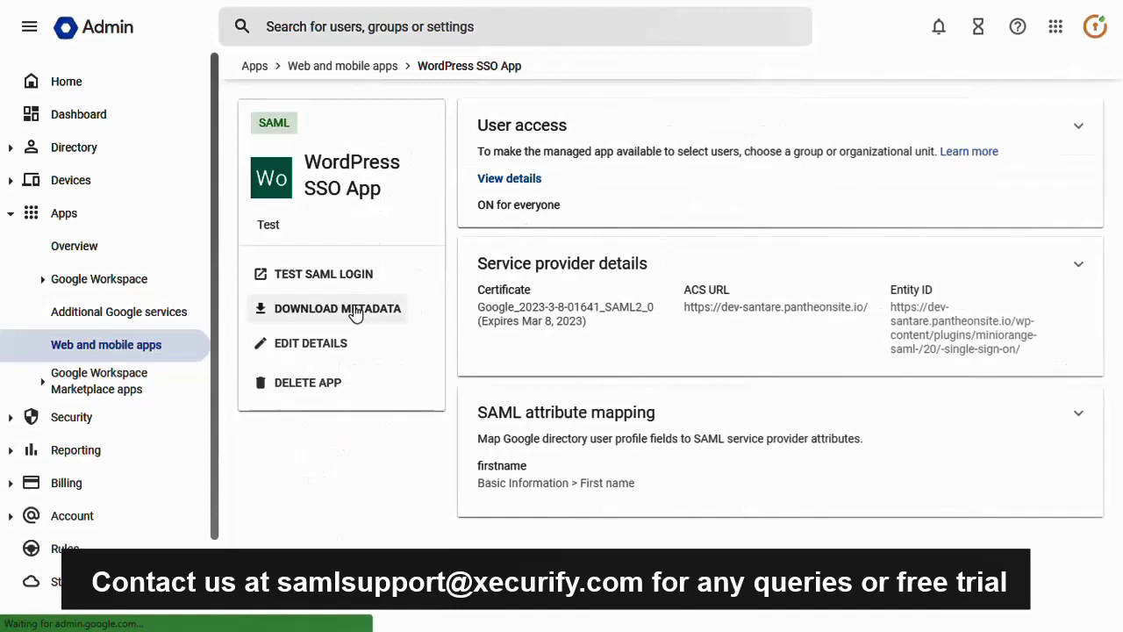
pyautogui.click(356, 313)
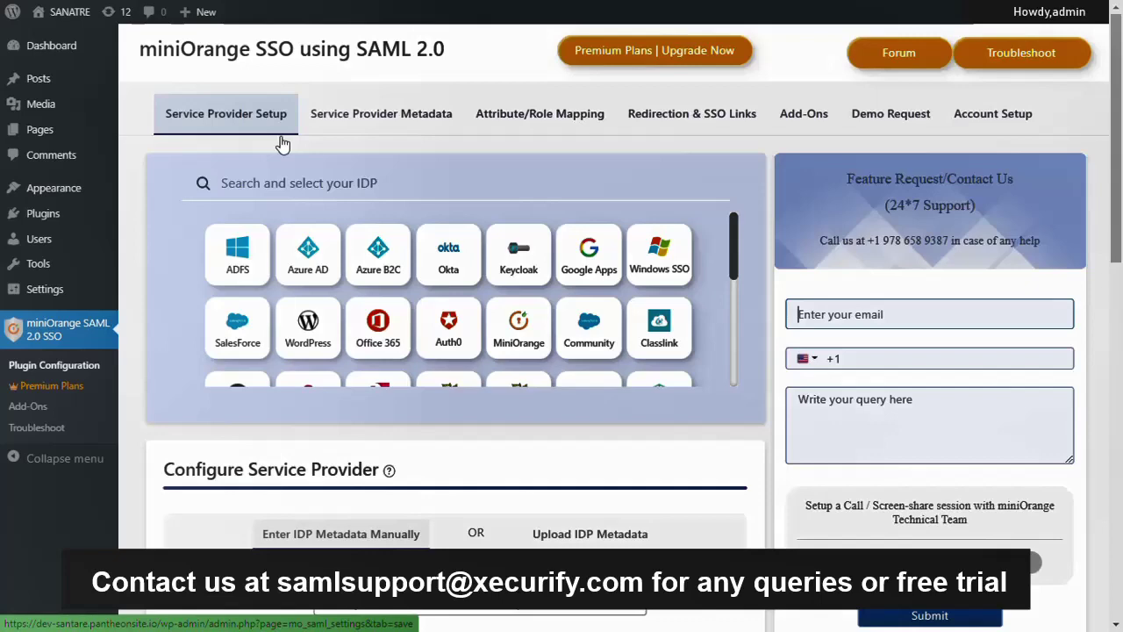
# - Upload GoogleIDPMetadata (1).xml to the plugin as the identity provider named 'GoogleApp'
pyautogui.scroll(-4, 586, 448)
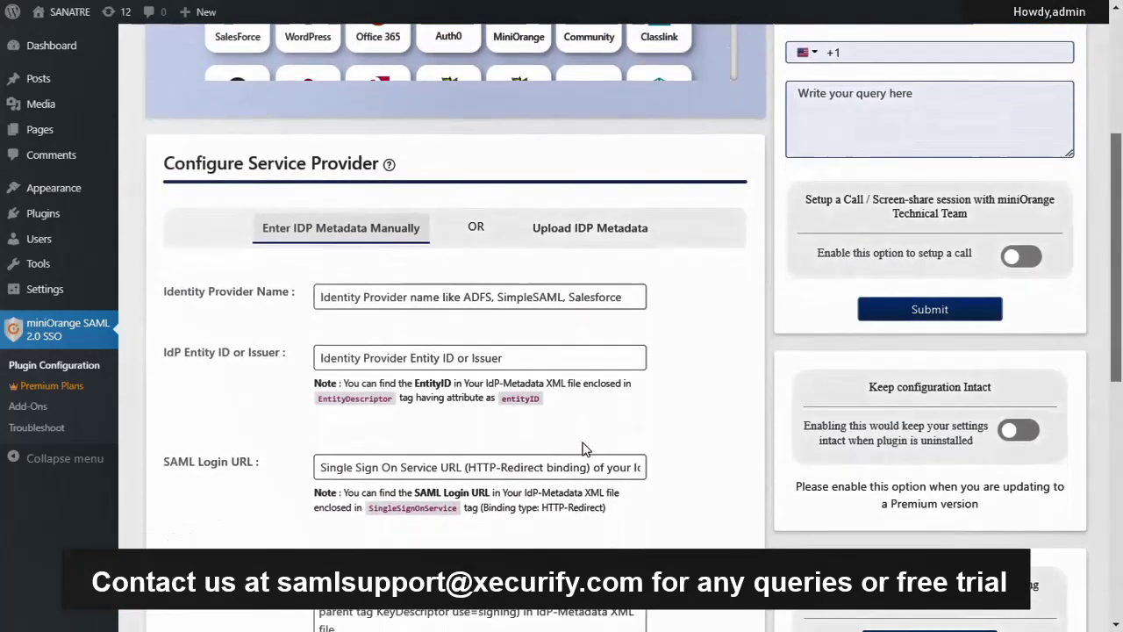
pyautogui.click(588, 230)
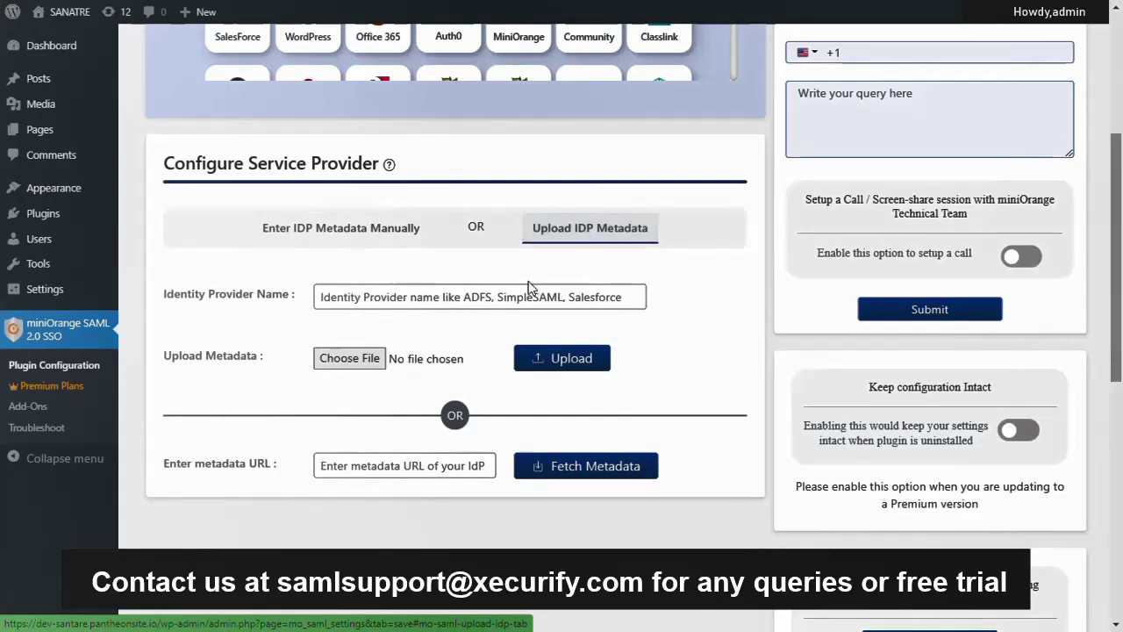
pyautogui.click(512, 297)
pyautogui.write('Goo')
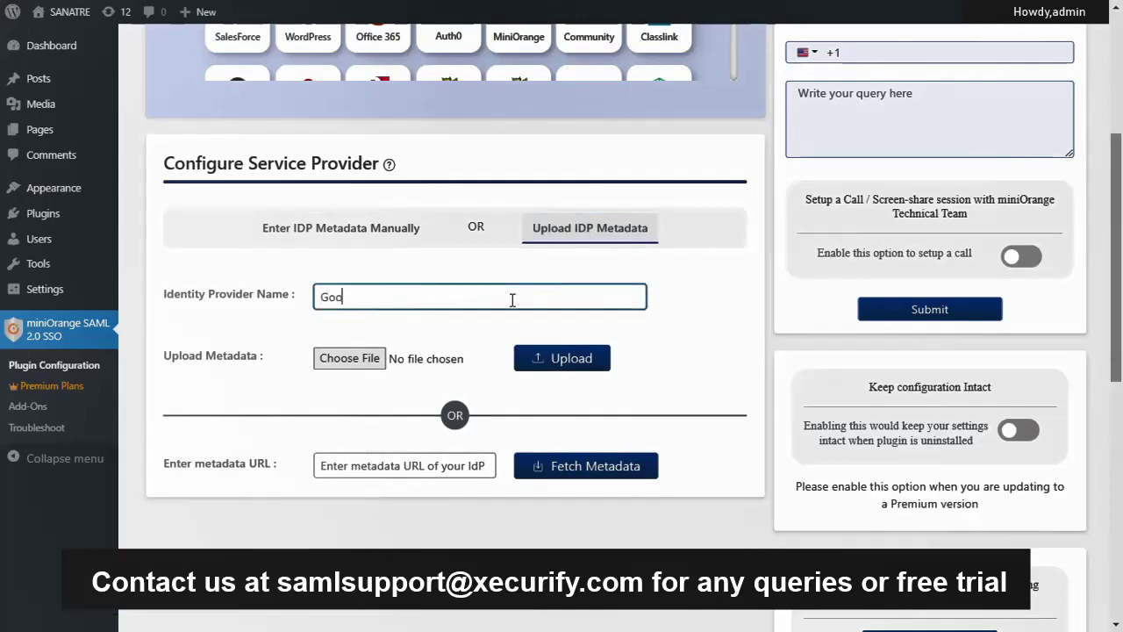
pyautogui.write('gleApp')
pyautogui.doubleClick(512, 299)
pyautogui.click(371, 359)
pyautogui.click(225, 154)
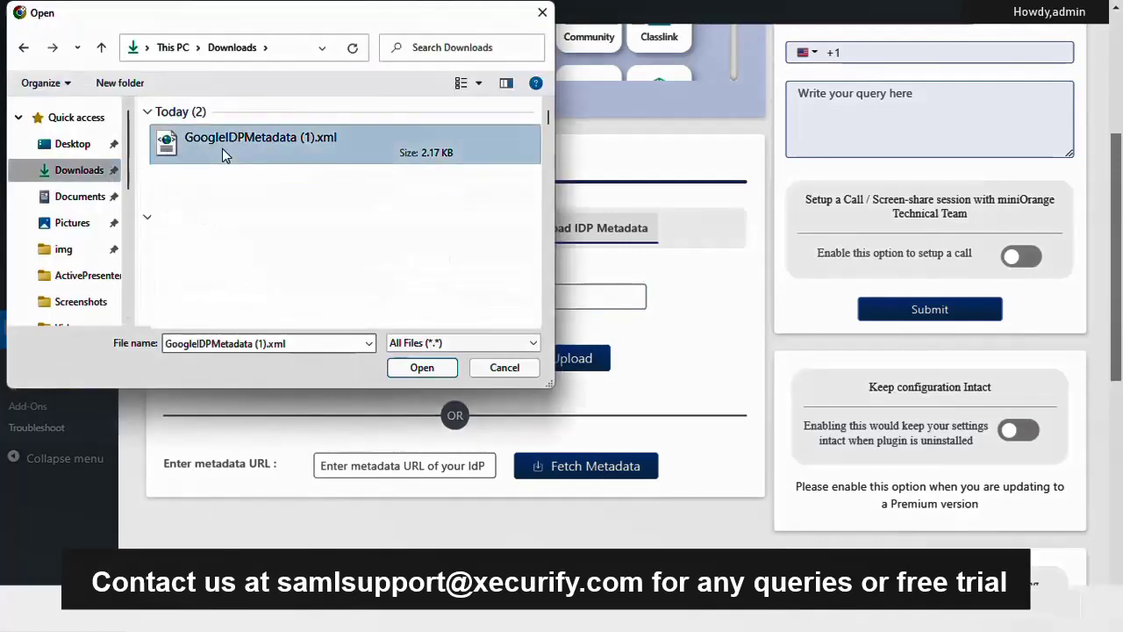
pyautogui.click(421, 368)
pyautogui.click(566, 365)
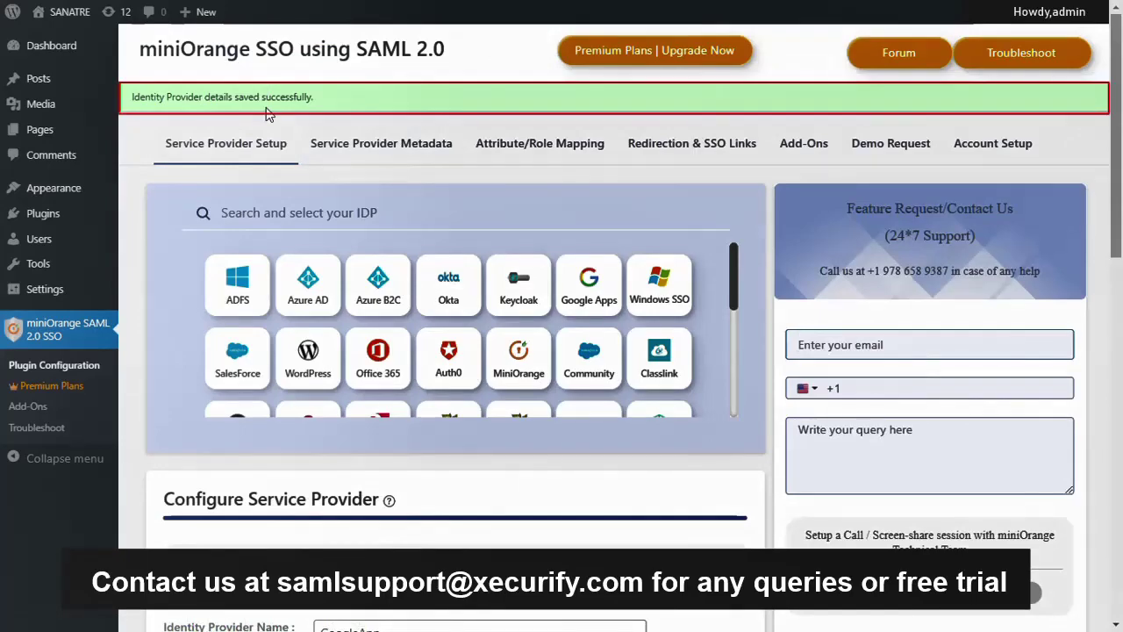
# - Run Test Configuration on the GoogleApp setup and confirm it succeeds, returning firstname and NameID
pyautogui.scroll(-3, 465, 412)
pyautogui.scroll(-2, 468, 478)
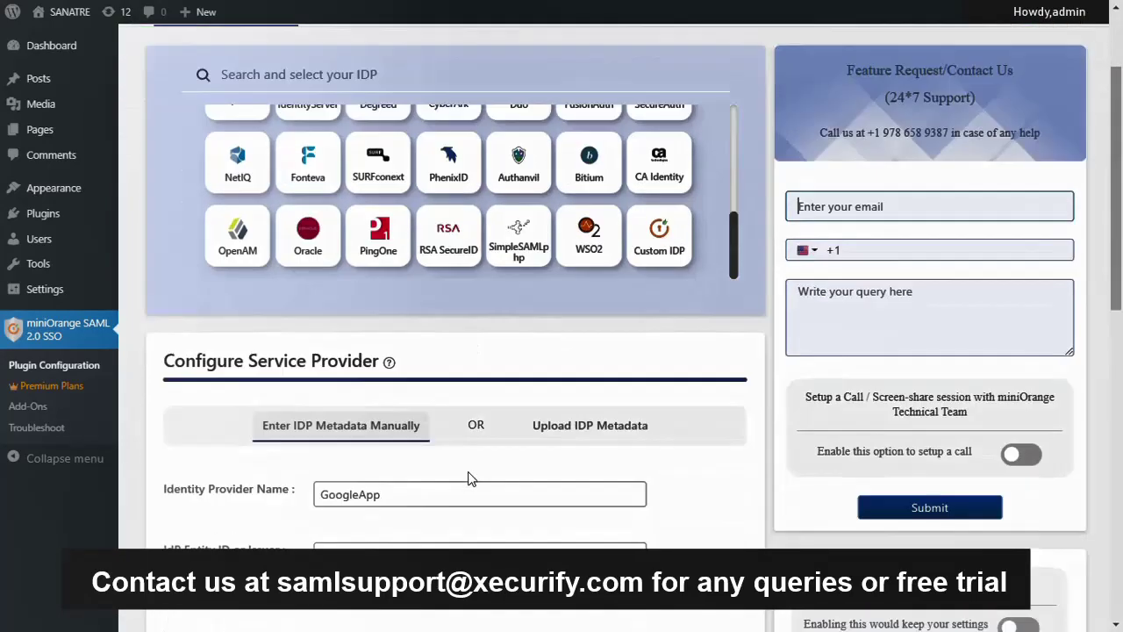
pyautogui.scroll(-7, 468, 478)
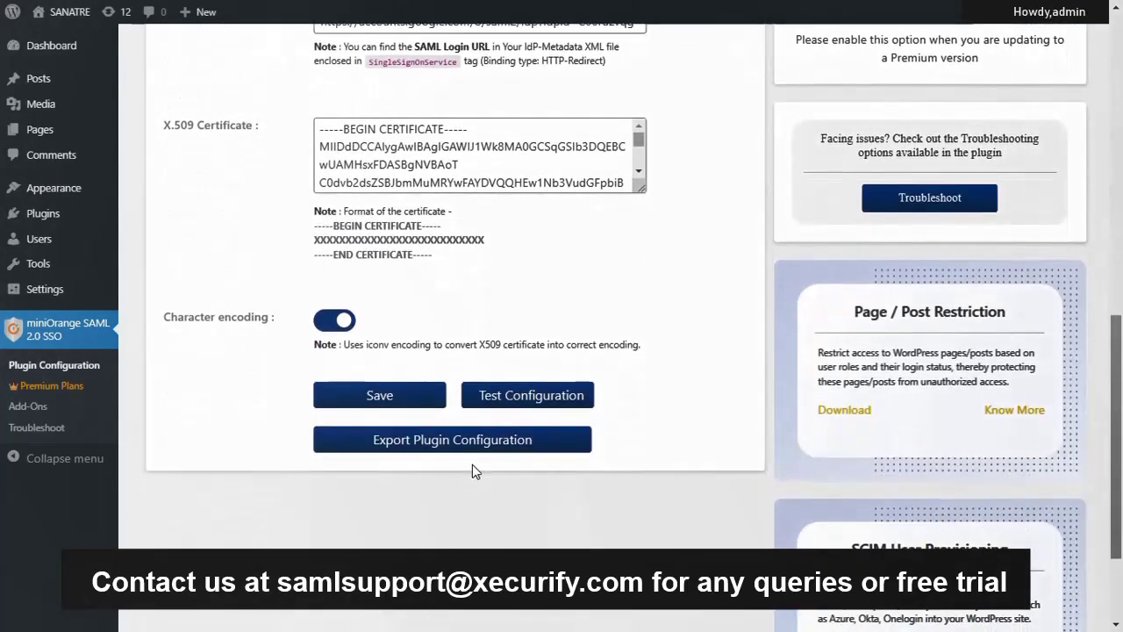
pyautogui.click(529, 397)
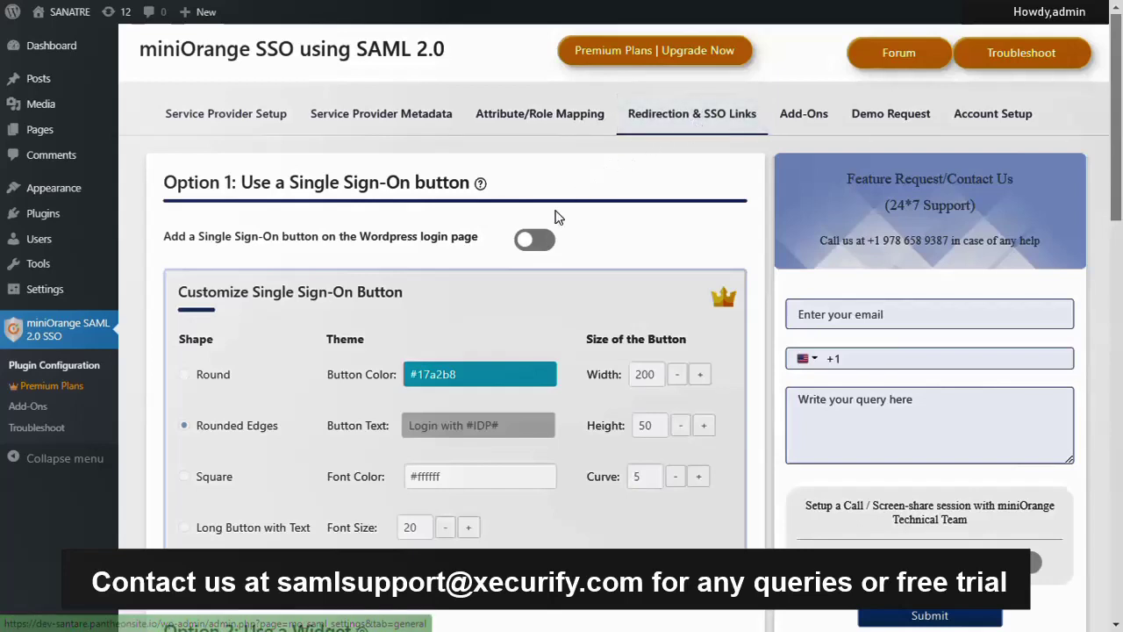
# - Enable the 'Add a Single Sign-On button on the Wordpress login page' setting
pyautogui.click(537, 246)
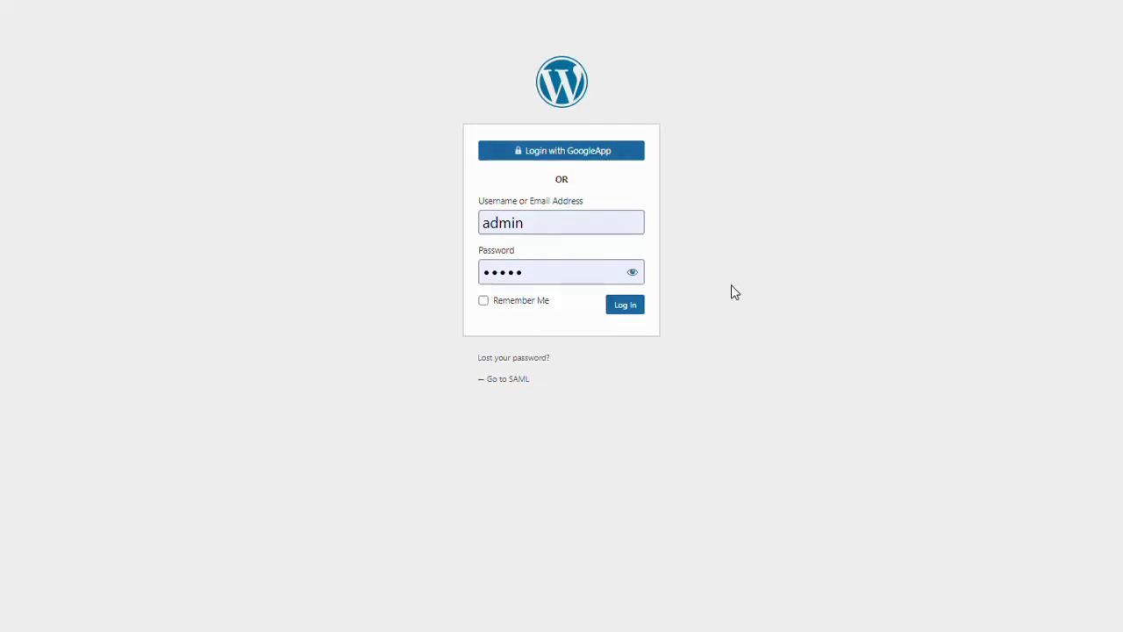
# - Use Login with GoogleApp and submit the Google account password on the verification page
pyautogui.click(592, 155)
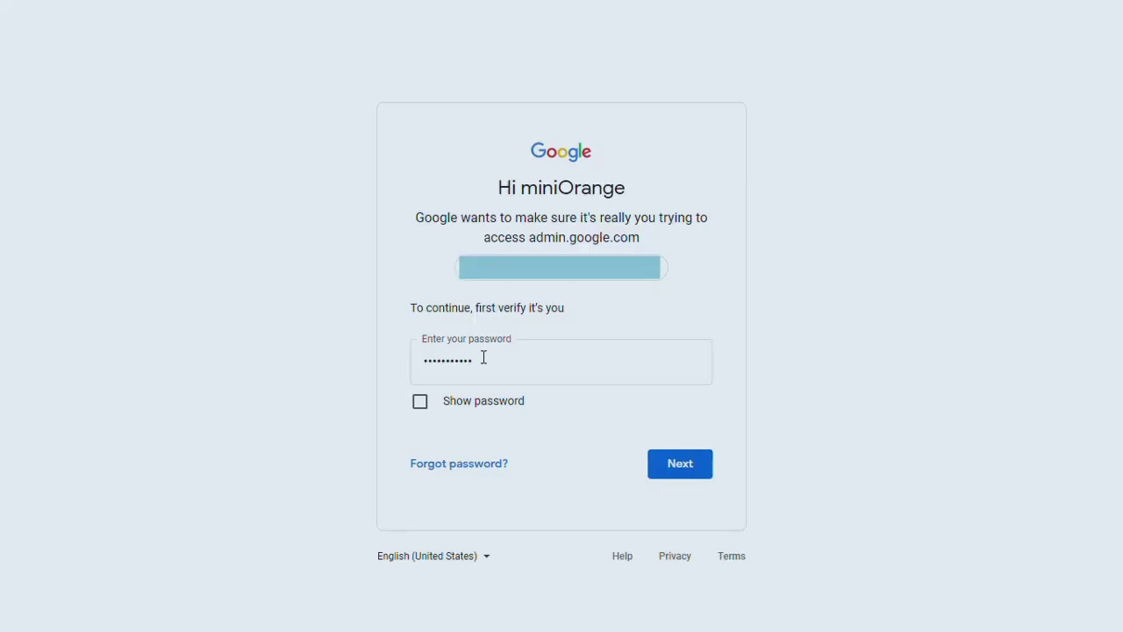
pyautogui.click(683, 470)
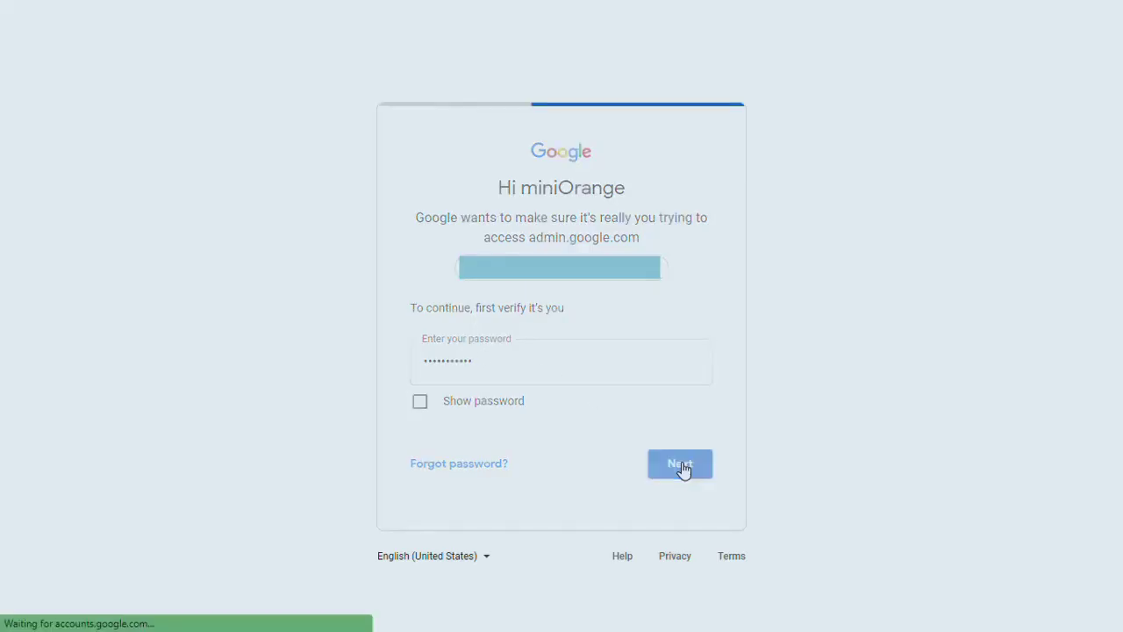